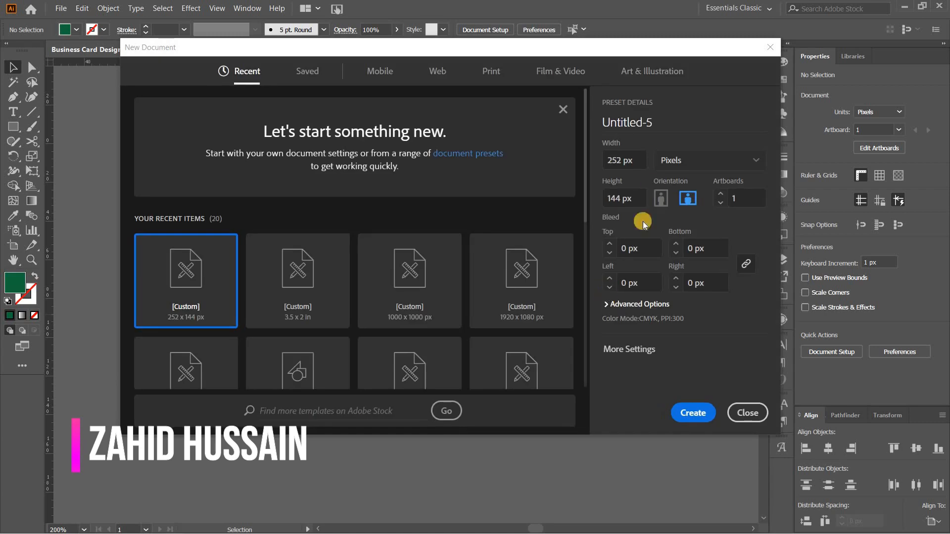
Create a new 252 × 144 px landscape document named Business card
left_click_drag(657, 124, 587, 129)
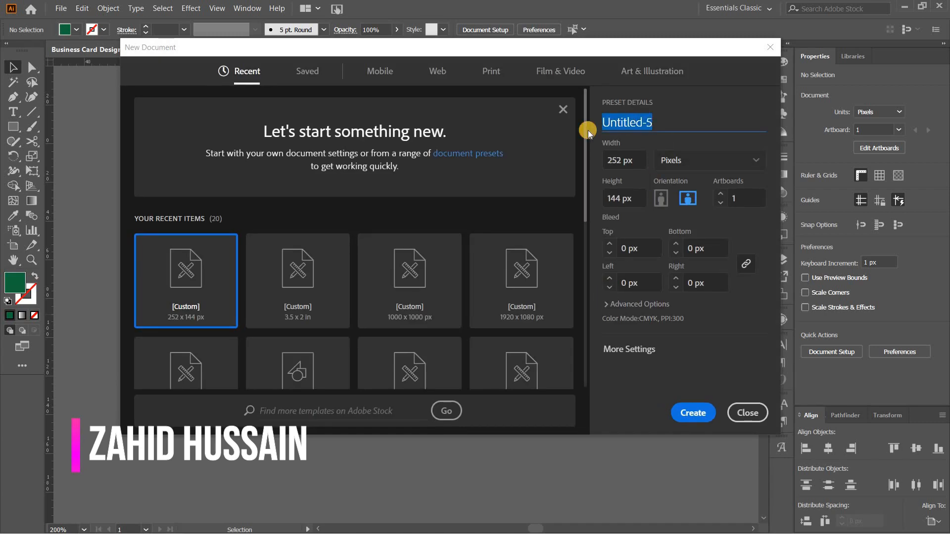
type("Business crad")
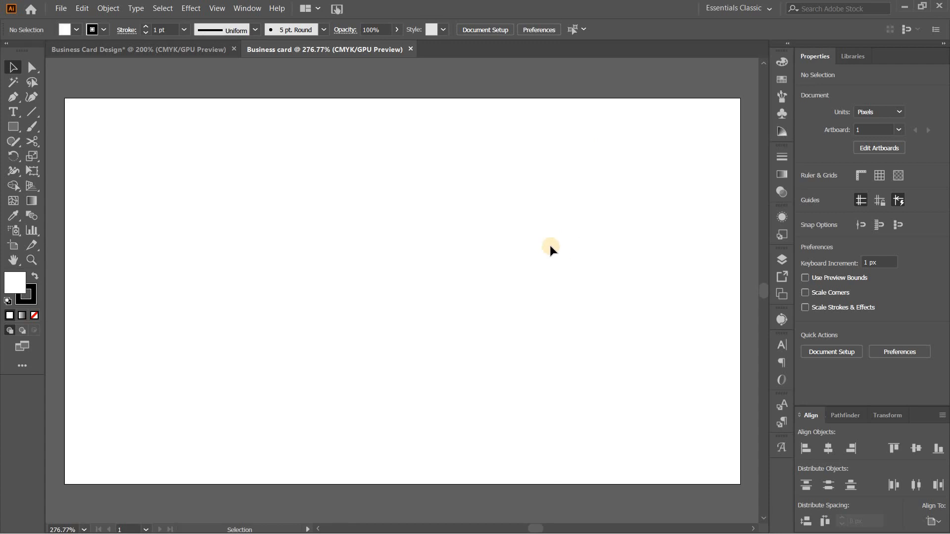
Place the logo image Logo final copy.png in the Business card document and move it above the artboard
left_click(176, 54)
left_click(237, 274)
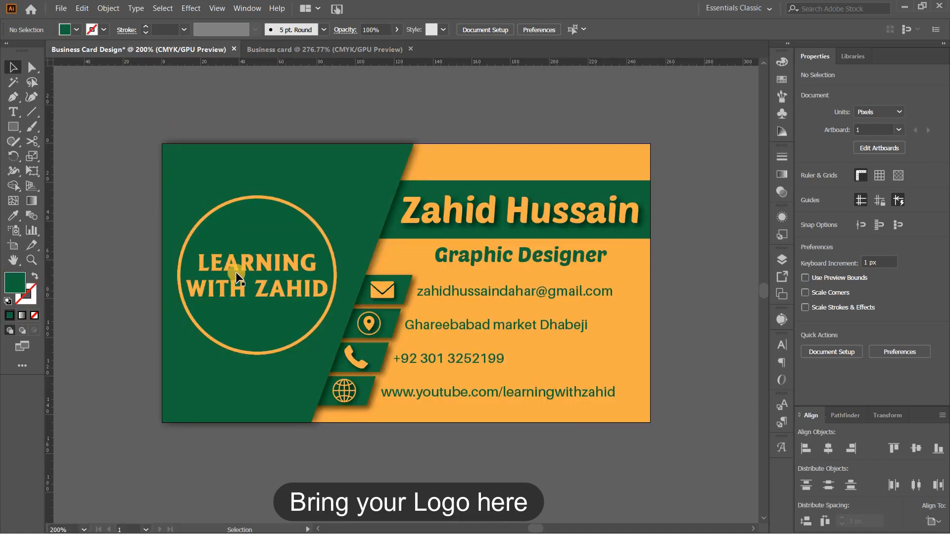
left_click_drag(236, 274, 361, 144)
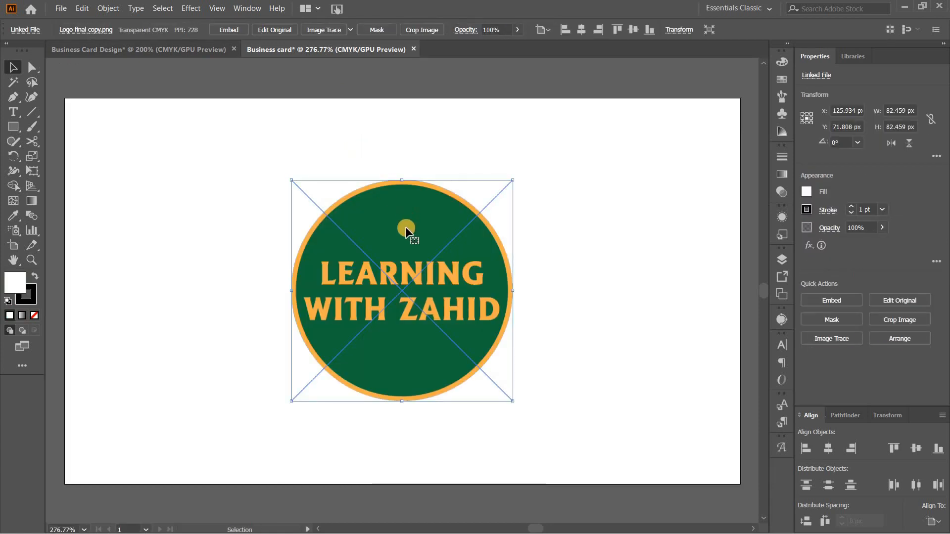
key("ctrl+minus")
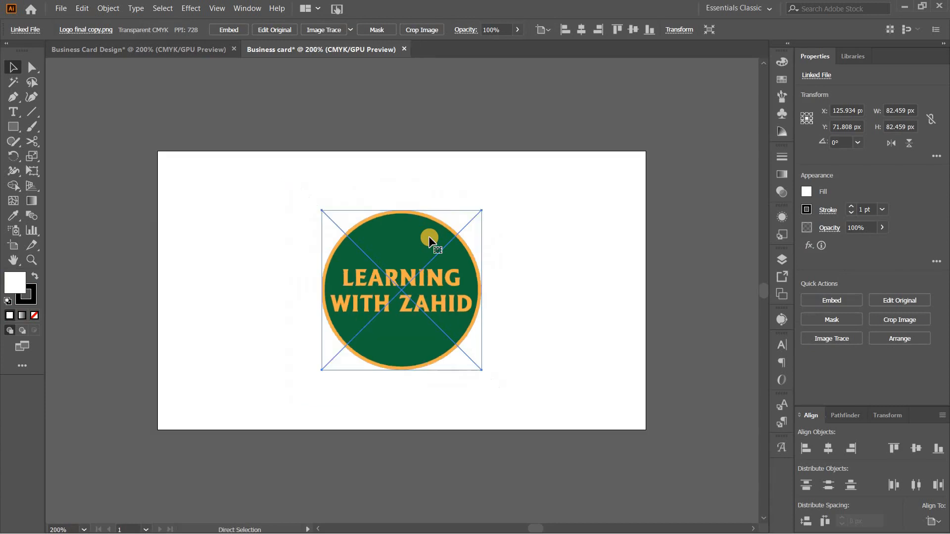
scroll(407, 314, "up", 1)
left_click_drag(408, 326, 357, 92)
Draw a 252 × 144 px background rectangle and center it horizontally and vertically on the artboard
left_click(14, 127)
left_click(377, 290)
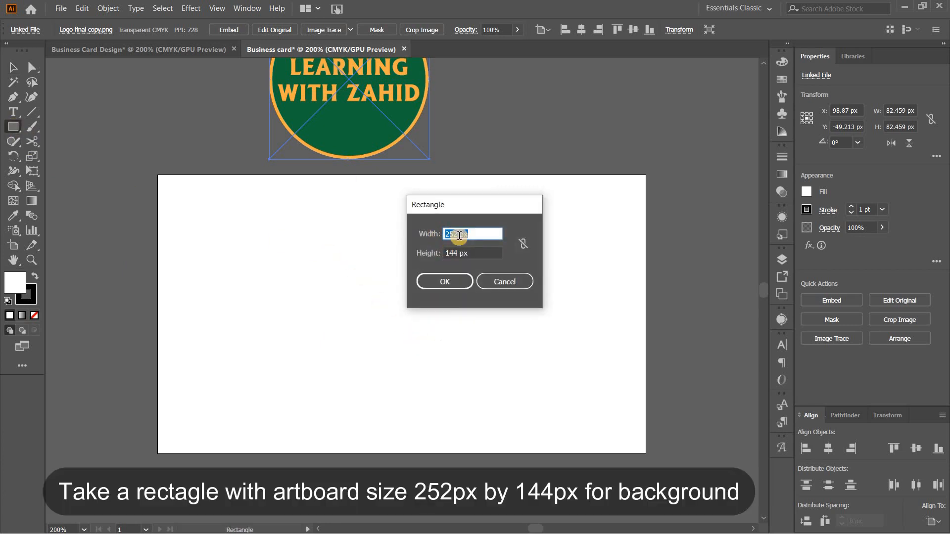
left_click(442, 282)
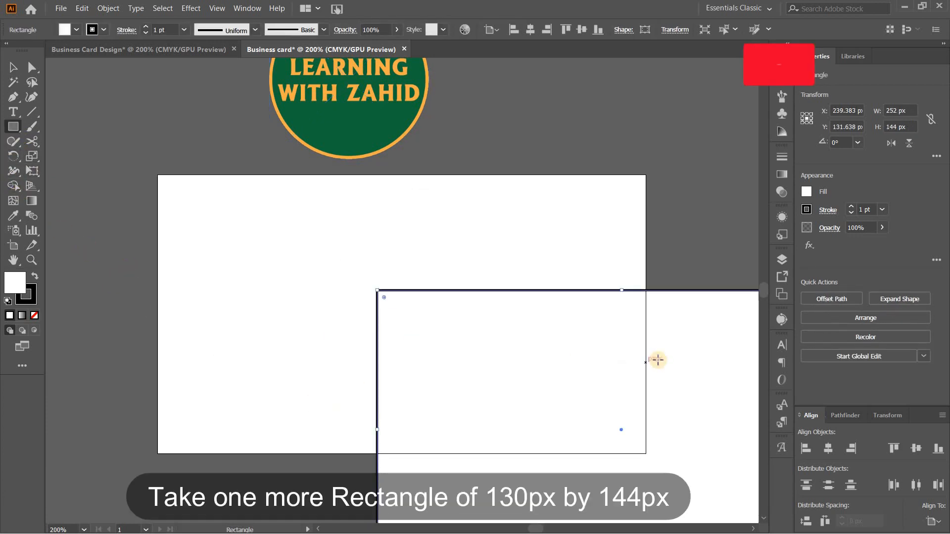
left_click(828, 449)
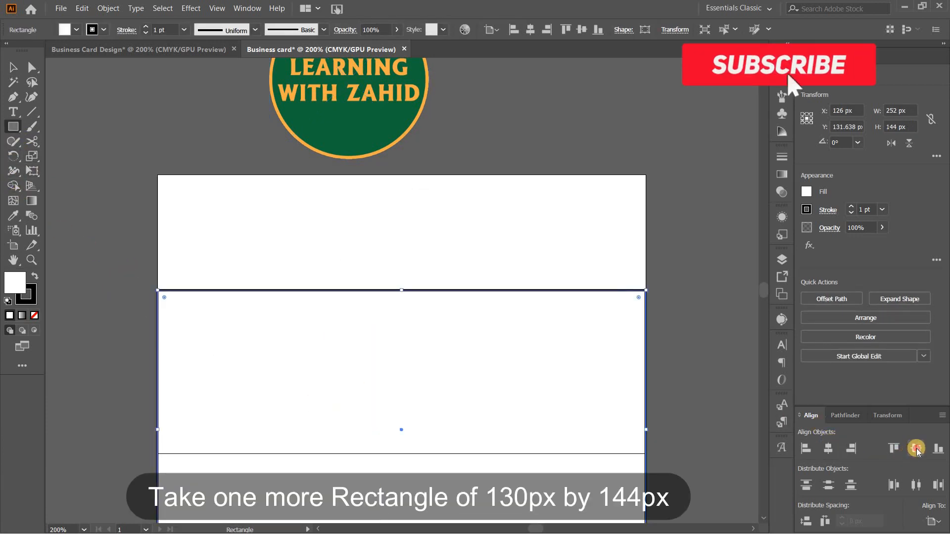
left_click(916, 448)
Fill the background rectangle with the orange sampled from the logo's lettering
left_click(12, 217)
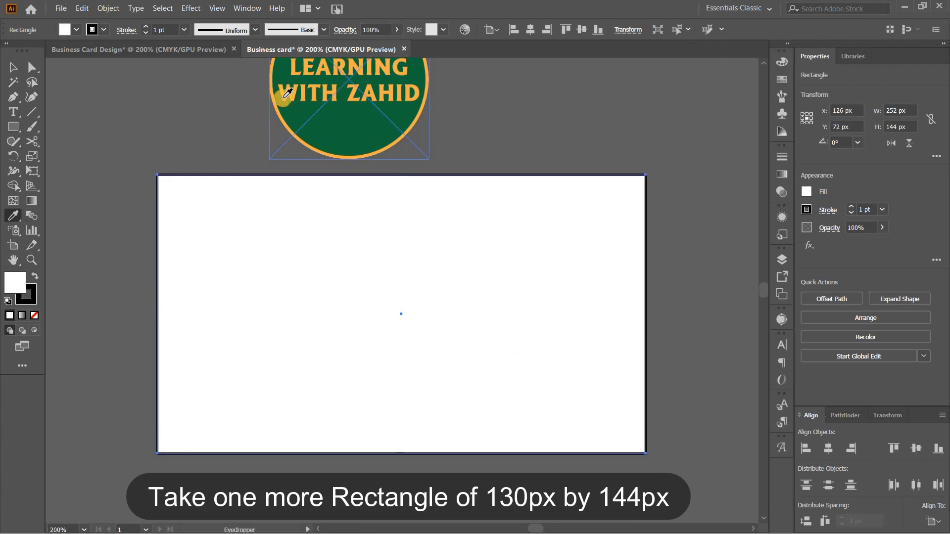
left_click(285, 98)
left_click(13, 67)
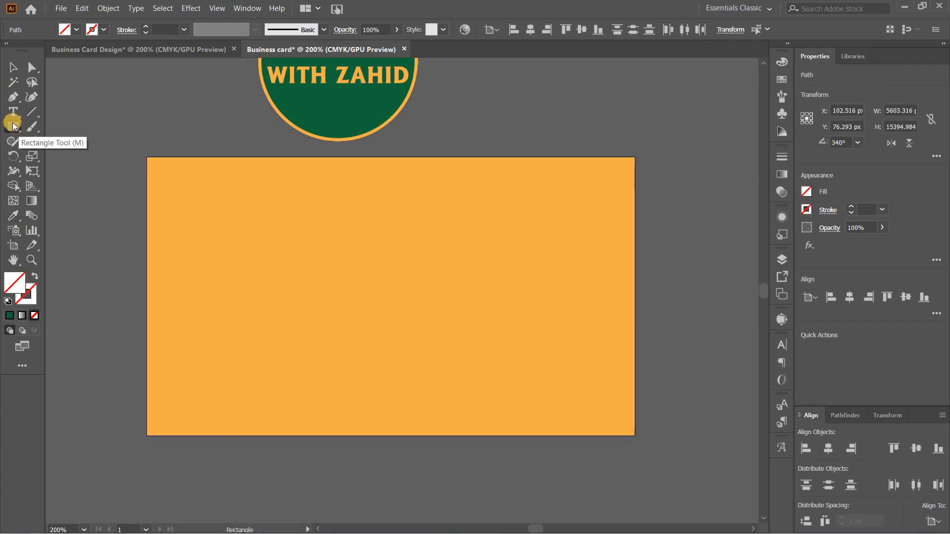
Draw a second rectangle measuring 130 × 144 px over the orange background
left_click(13, 127)
left_click(407, 286)
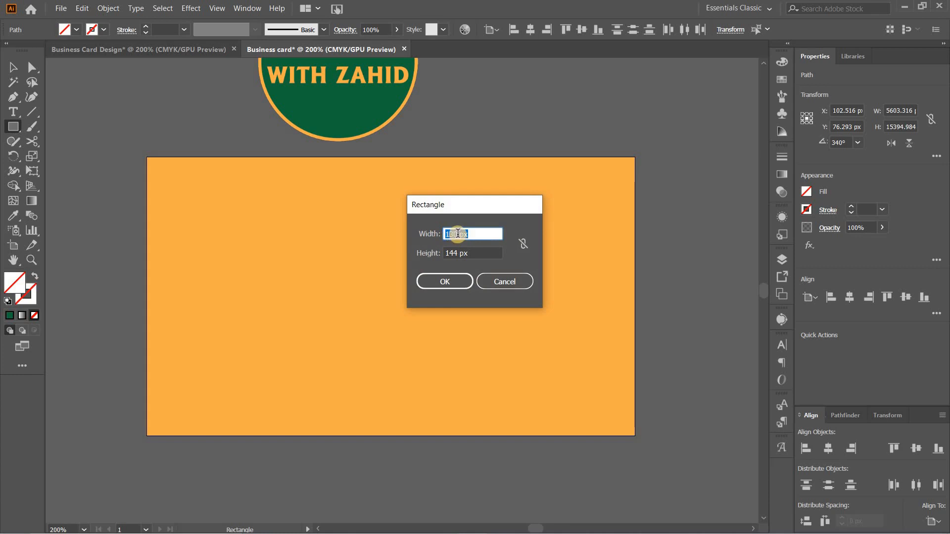
left_click(457, 281)
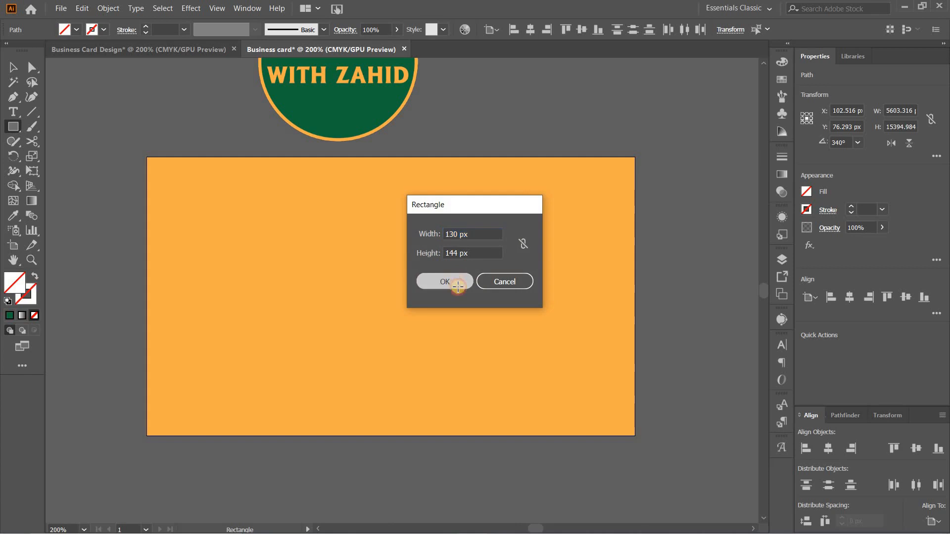
Fill the 130 px wide rectangle with the logo's green and align it to the artboard's left and top edges
left_click(13, 216)
left_click(341, 116)
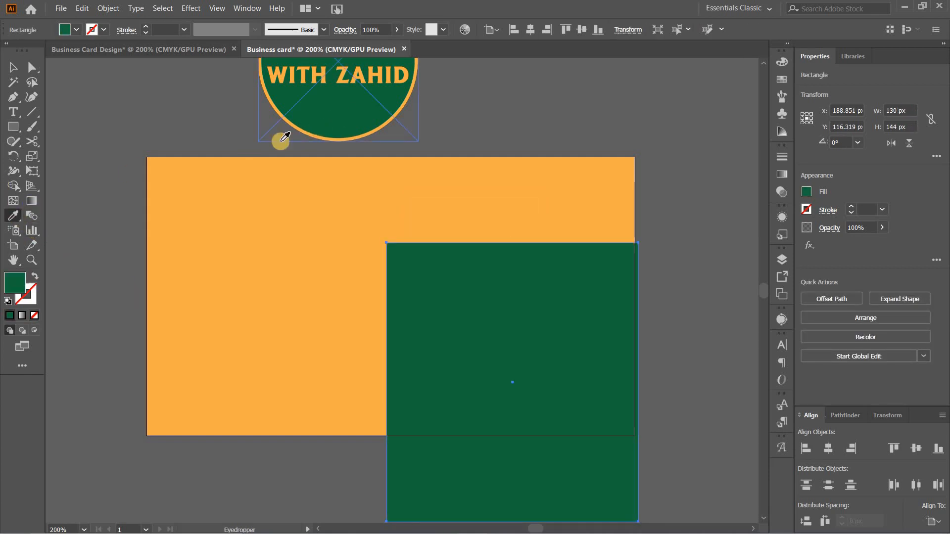
left_click(10, 65)
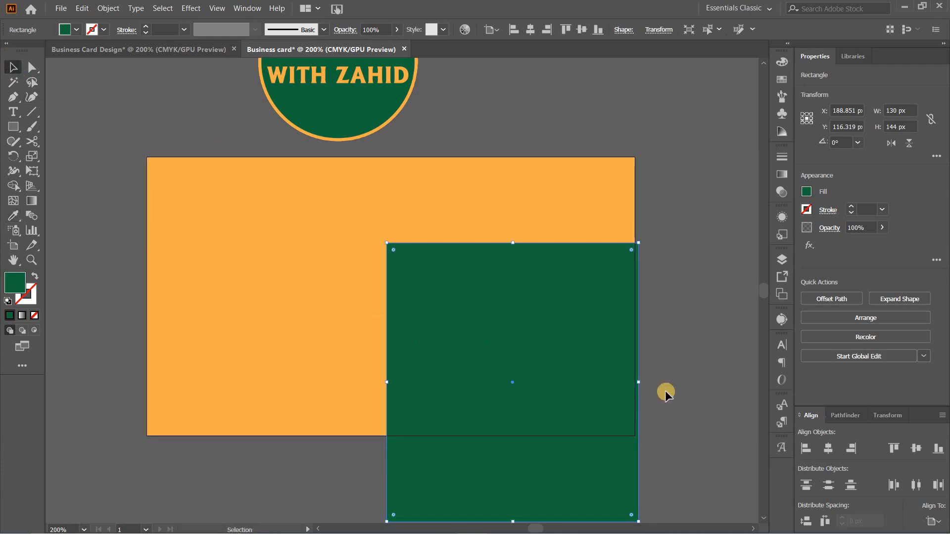
left_click(803, 448)
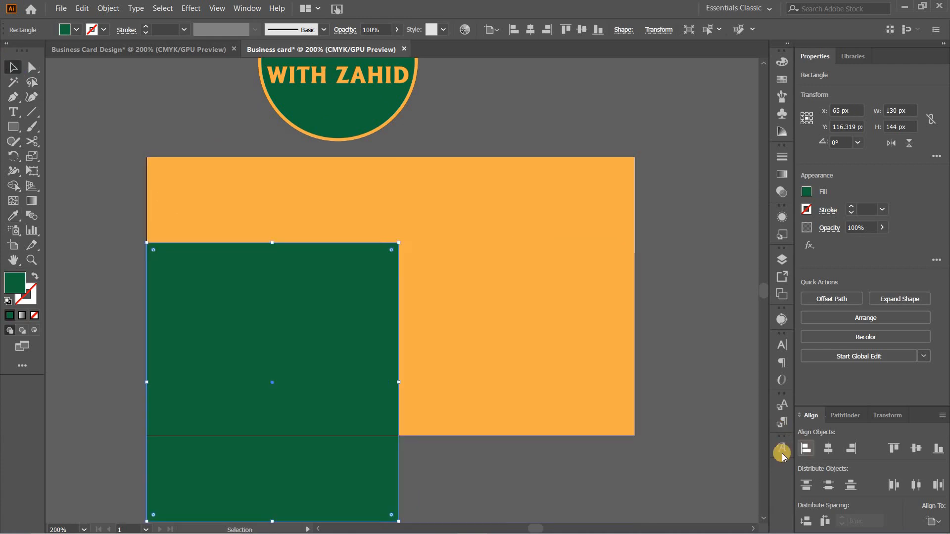
left_click(894, 448)
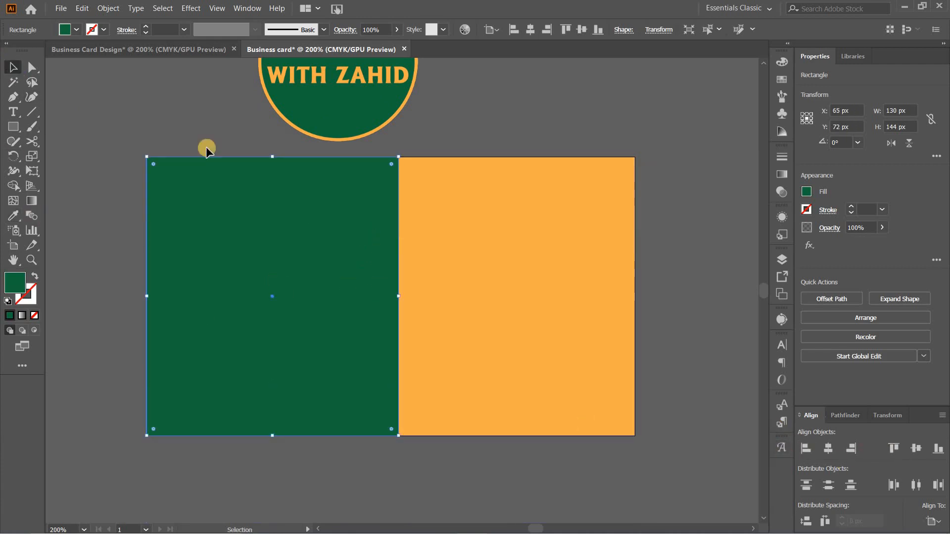
Show the rulers and place a vertical guide at about X 124 px, just inside the green rectangle's right edge
left_click(217, 9)
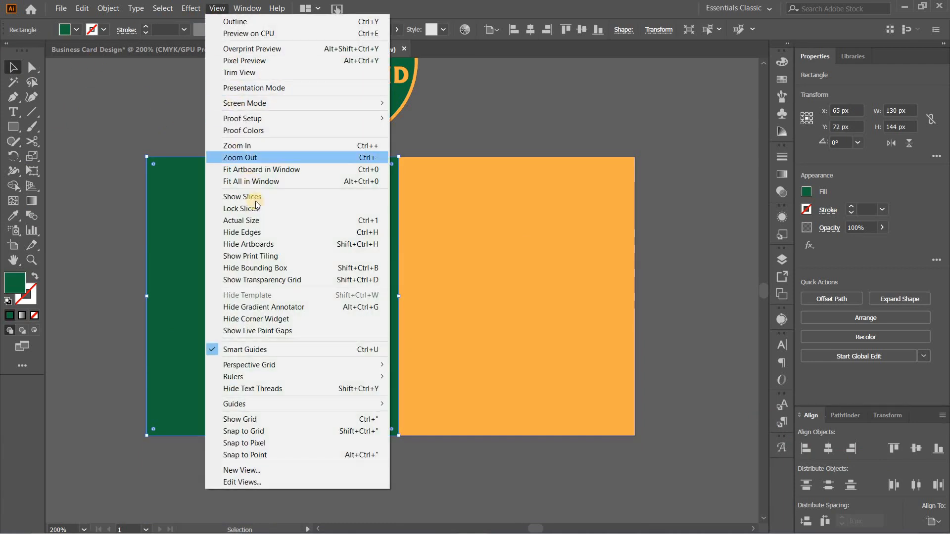
mouse_move(285, 377)
left_click(419, 378)
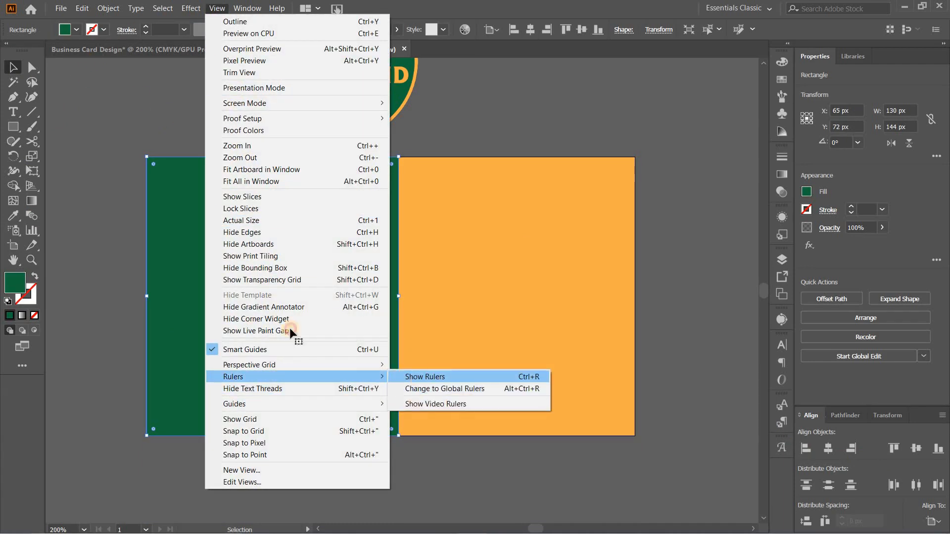
left_click_drag(49, 212, 292, 260)
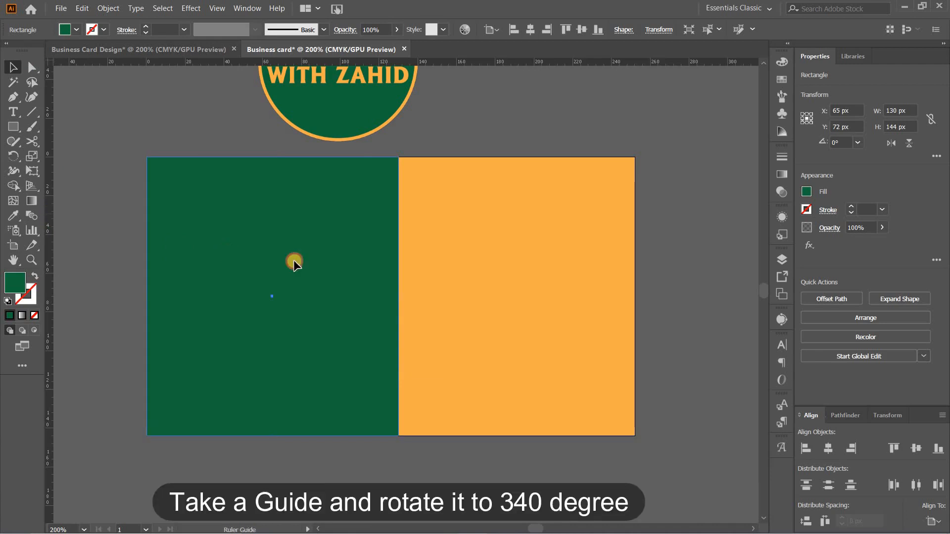
left_click_drag(387, 270, 387, 269)
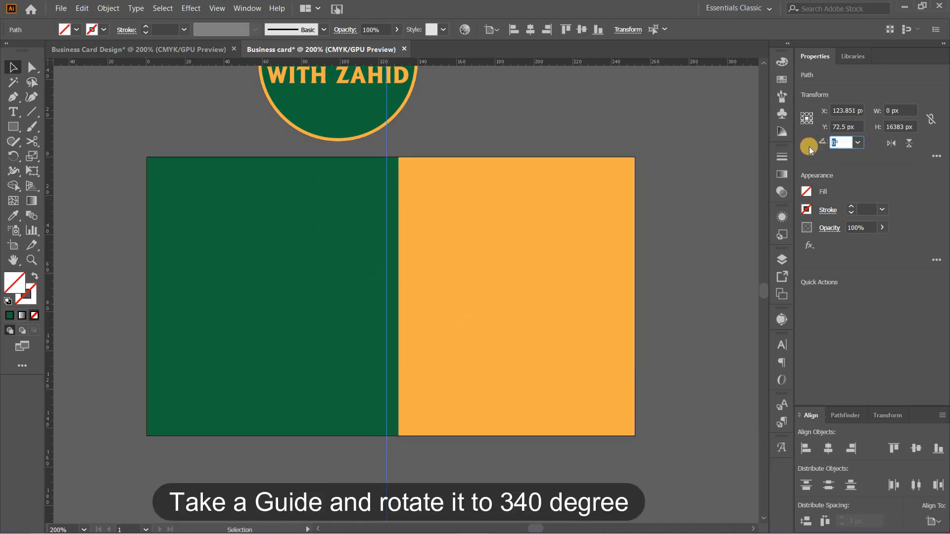
Rotate the vertical guide to 340° and deselect it
type("34")
key("Tab")
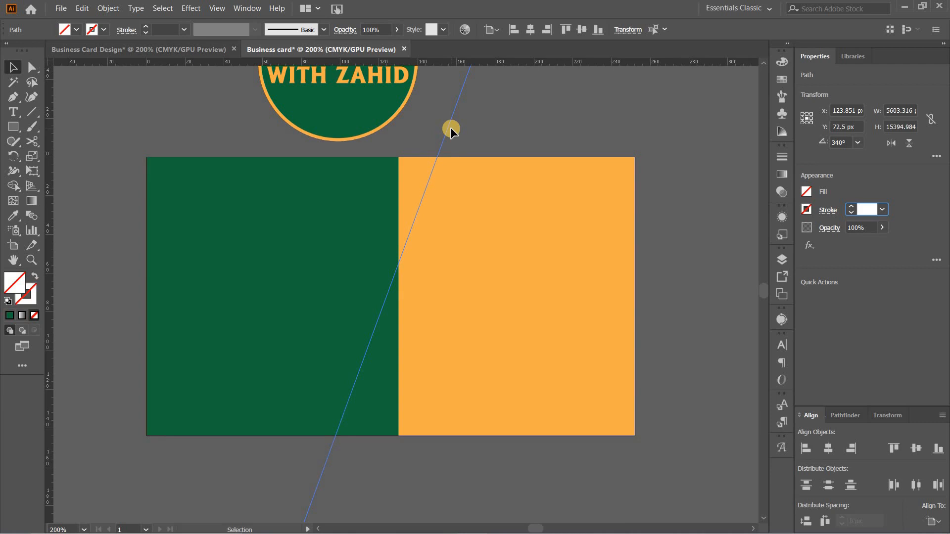
left_click(488, 129)
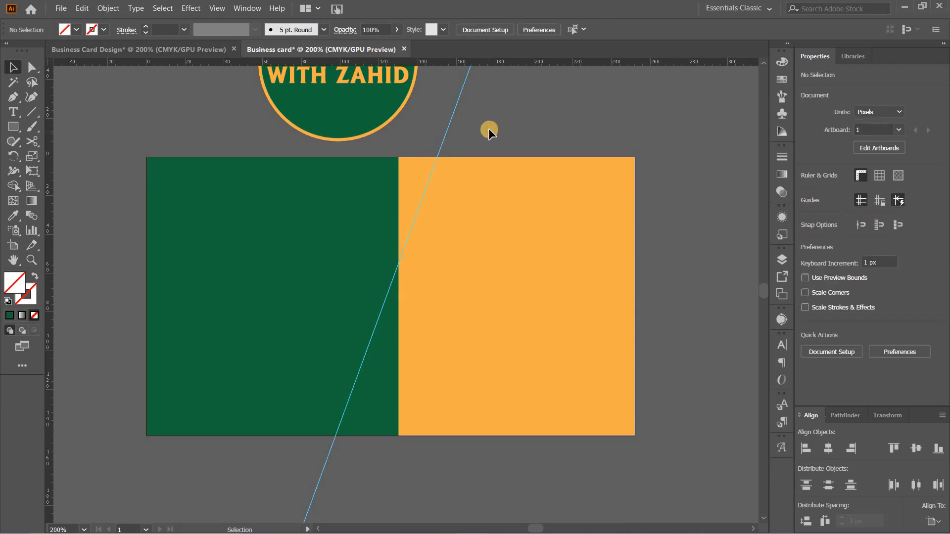
Move the slanted guide left so that it passes through the green rectangle's top-right corner
key("ctrl+equal")
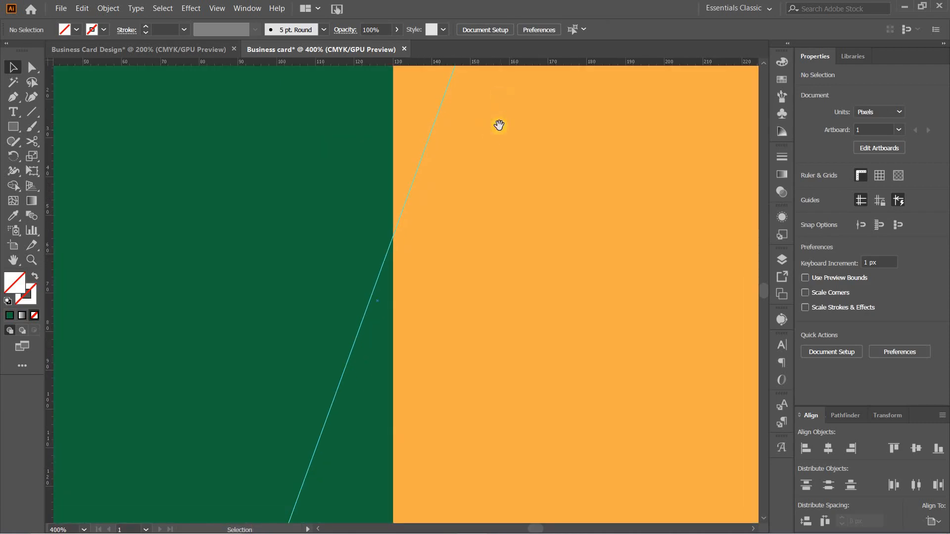
scroll(493, 375, "up", 5)
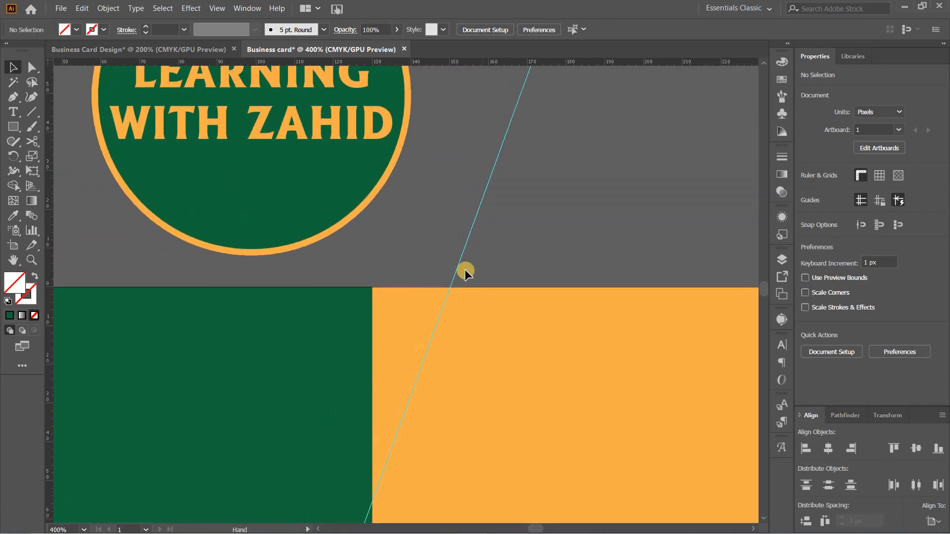
left_click(468, 236)
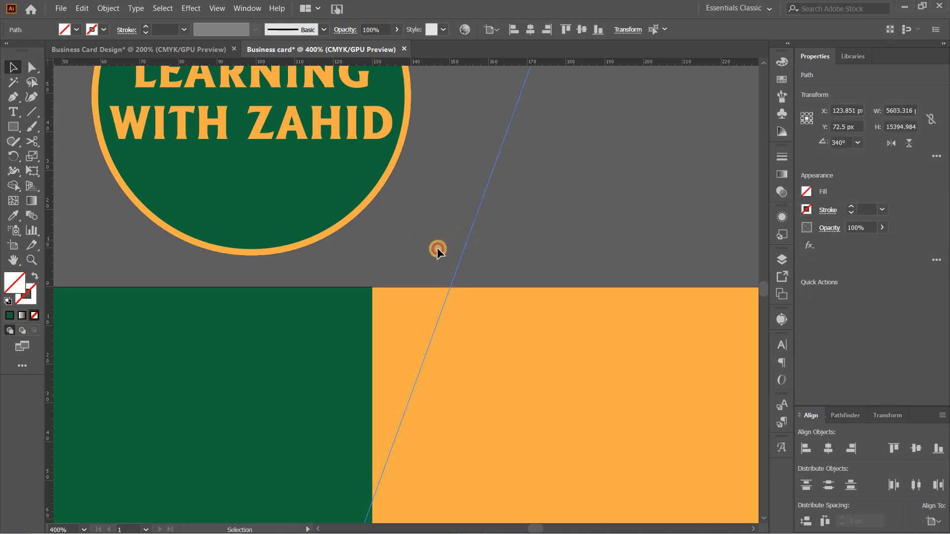
left_click_drag(467, 244, 416, 245)
Move the green rectangle's bottom-right anchor point left to the guide along the artboard's bottom edge, giving the shape a slanted side
key("space")
left_click_drag(511, 317, 580, 2)
left_click_drag(488, 408, 496, 94)
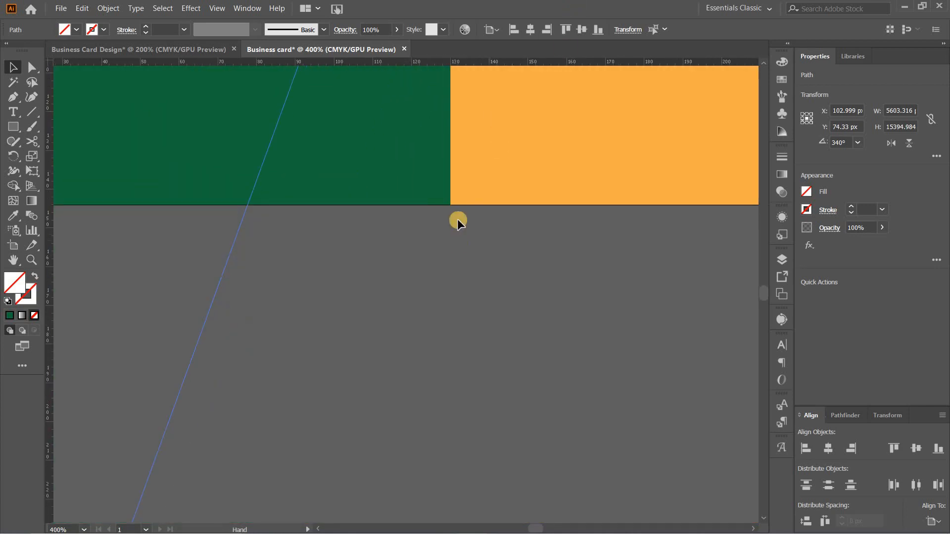
left_click(30, 67)
left_click_drag(451, 204, 247, 205)
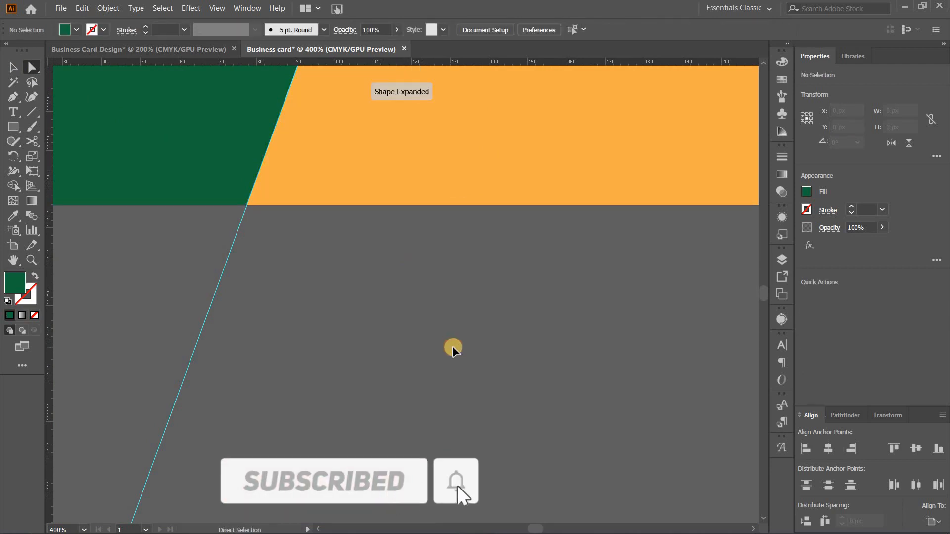
Apply a Drop Shadow to the green shape with Multiply mode, 75% opacity, 2 px X and Y offsets and 2 px blur
key("ctrl+1")
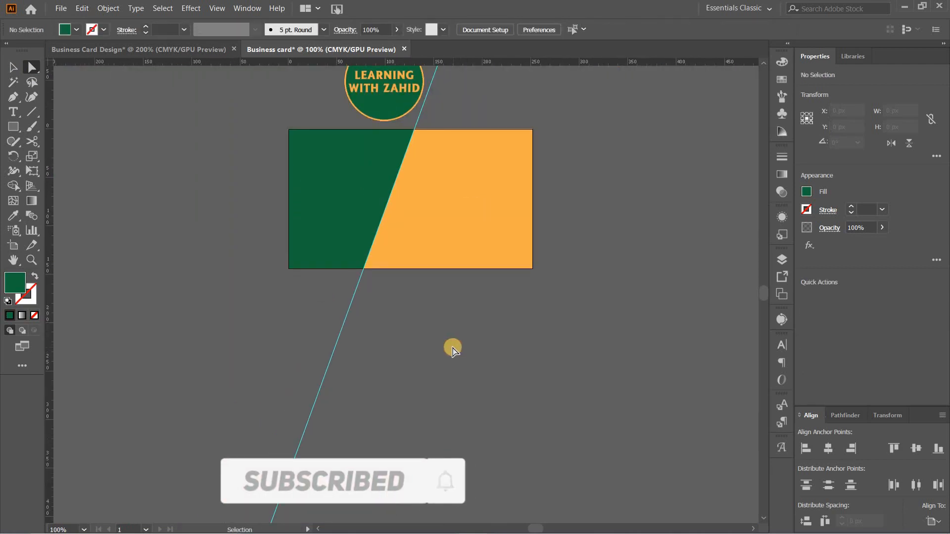
left_click_drag(469, 212, 551, 325)
scroll(438, 274, "up", 3)
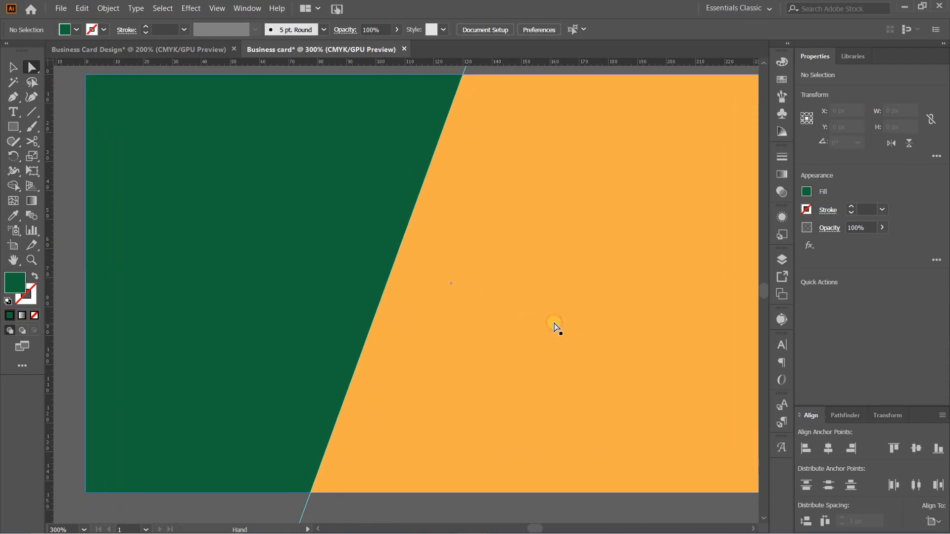
left_click(320, 185)
left_click(11, 66)
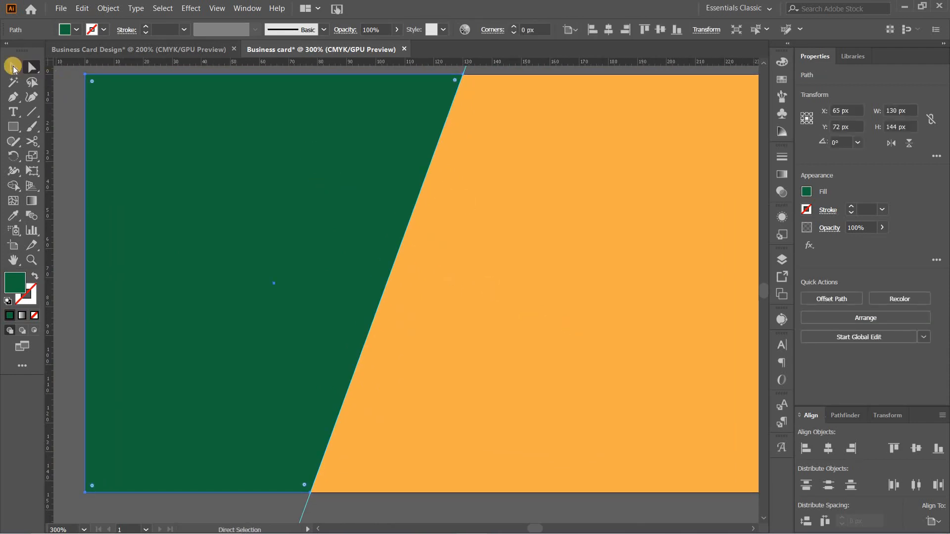
left_click(342, 203)
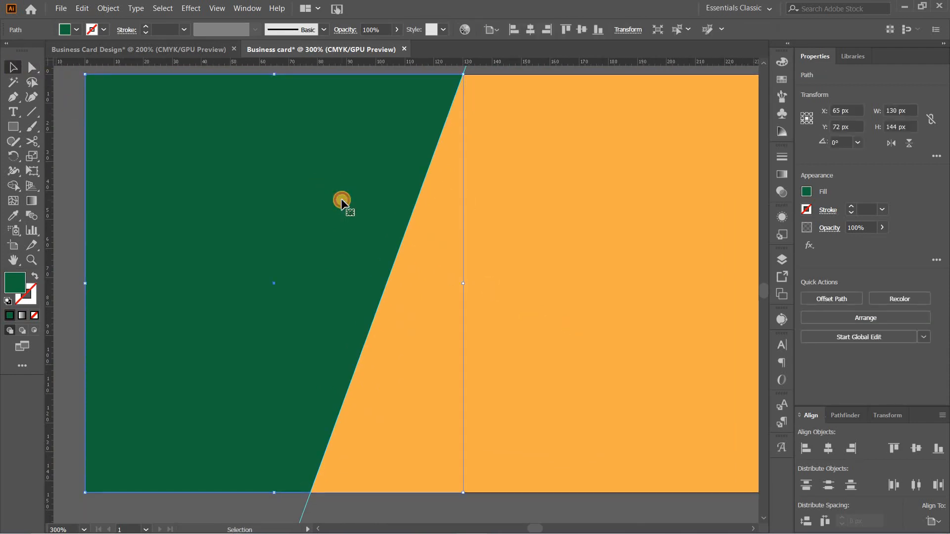
left_click(191, 9)
mouse_move(277, 167)
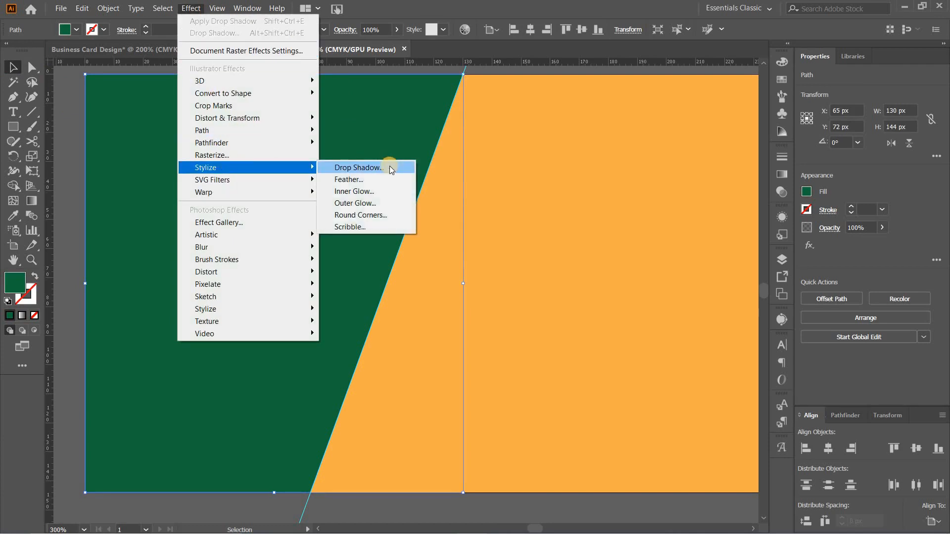
left_click(390, 166)
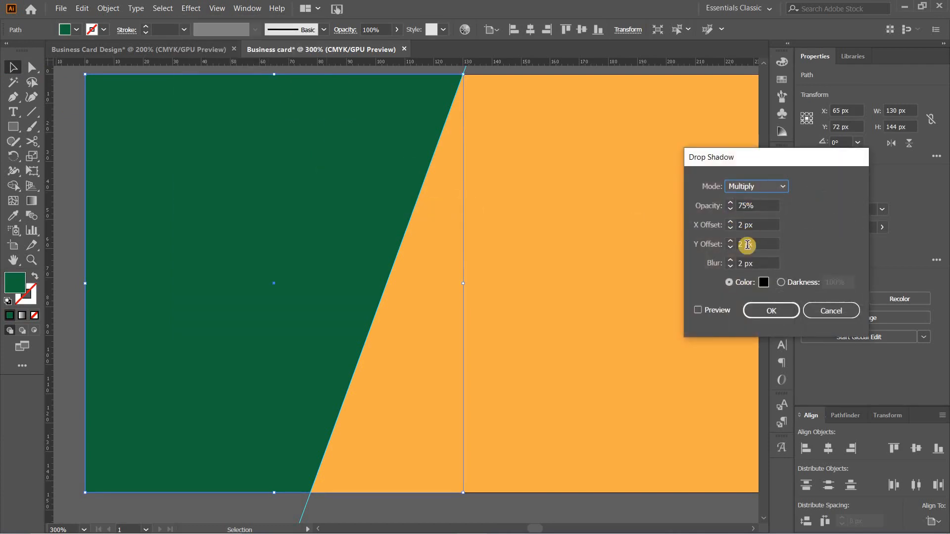
left_click(698, 311)
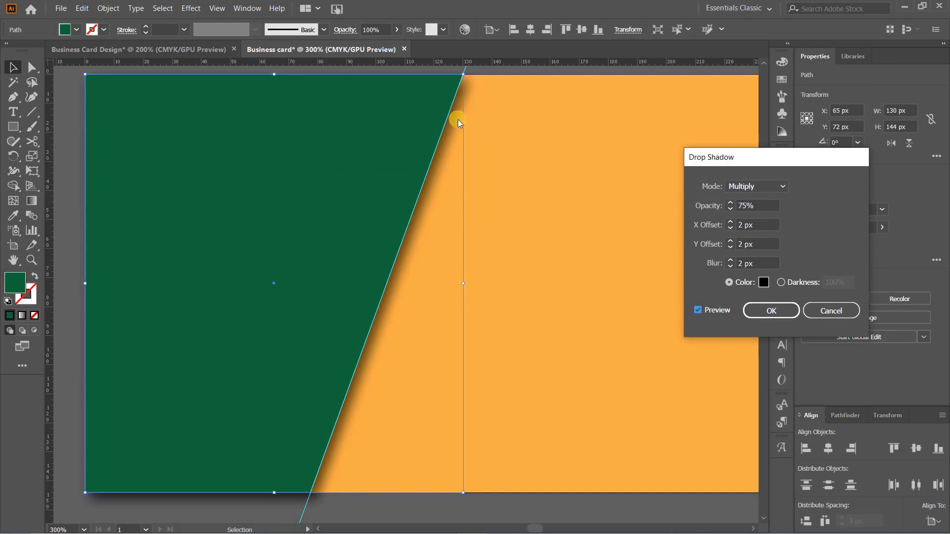
left_click(771, 310)
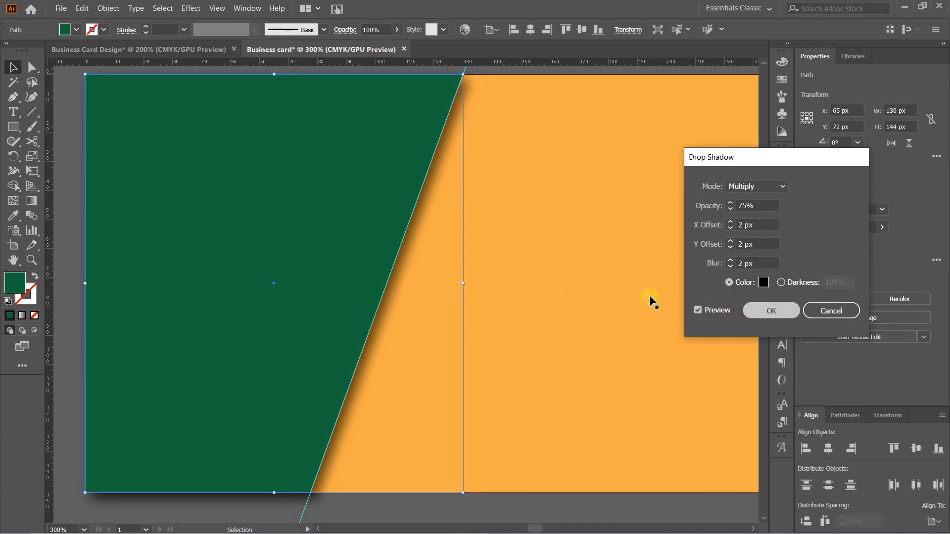
Move the round logo image onto the green slanted shape and bring it to the front
left_click(630, 252)
key("ctrl+minus")
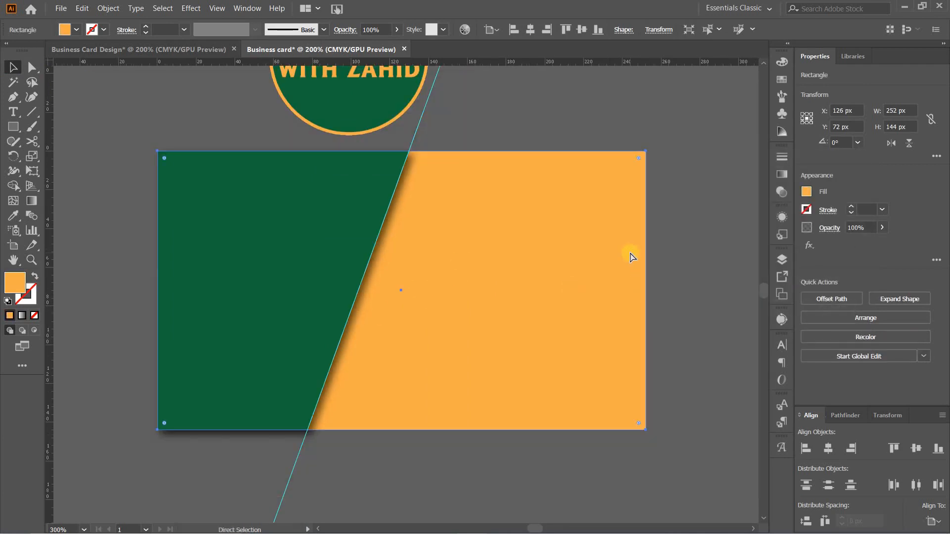
key("ctrl+minus")
left_click(388, 110)
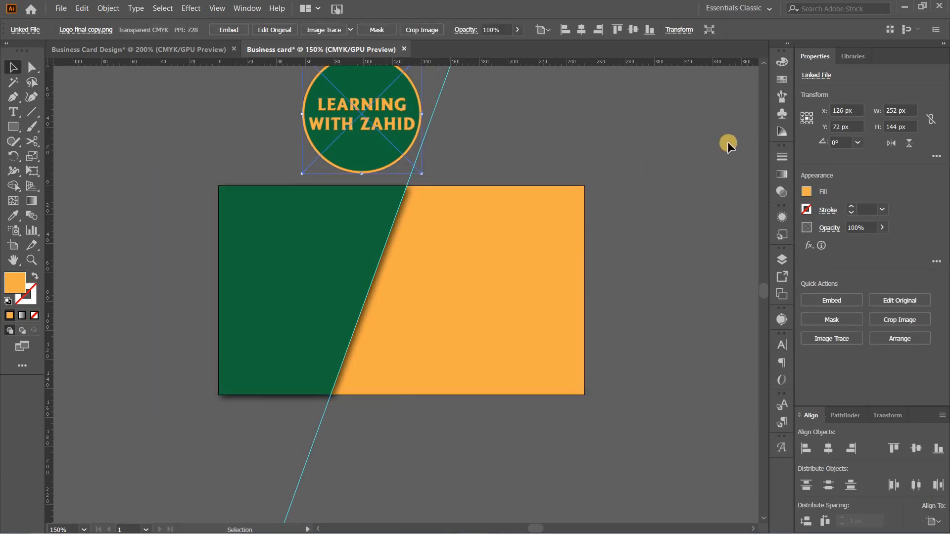
left_click_drag(362, 92, 291, 252)
right_click(313, 251)
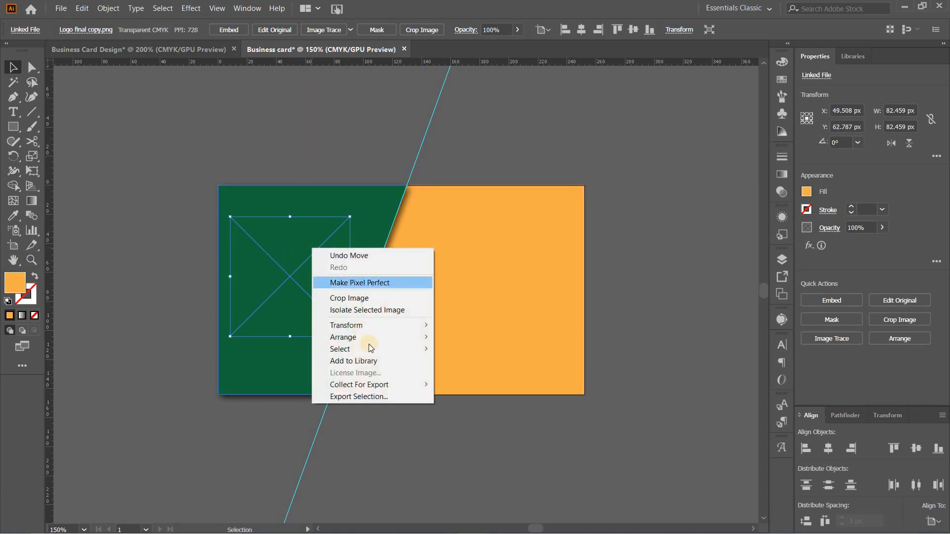
mouse_move(370, 338)
left_click(482, 337)
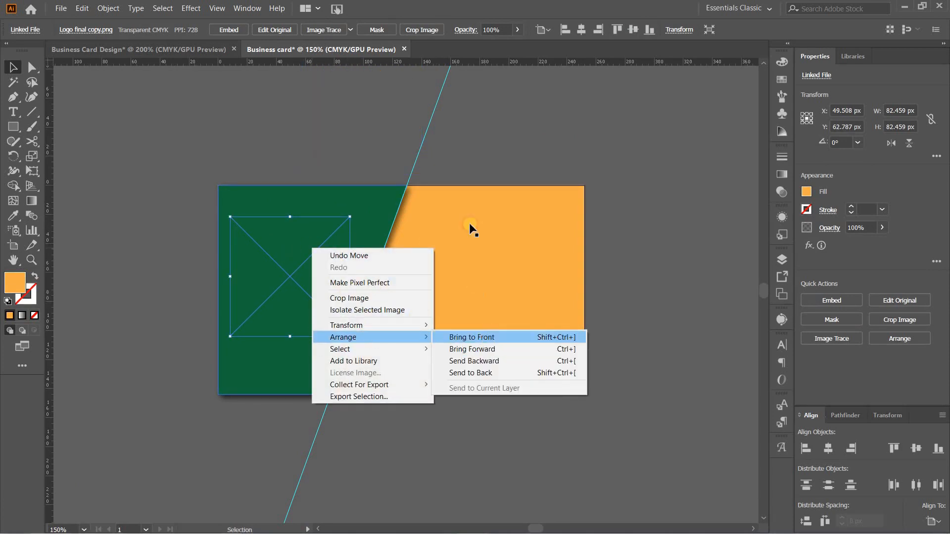
Shift the logo slightly down within the green shape to about Y 67 px and deselect it
left_click(509, 139)
mouse_move(307, 265)
left_mouse_down()
mouse_move(318, 271)
mouse_move(308, 271)
left_mouse_up()
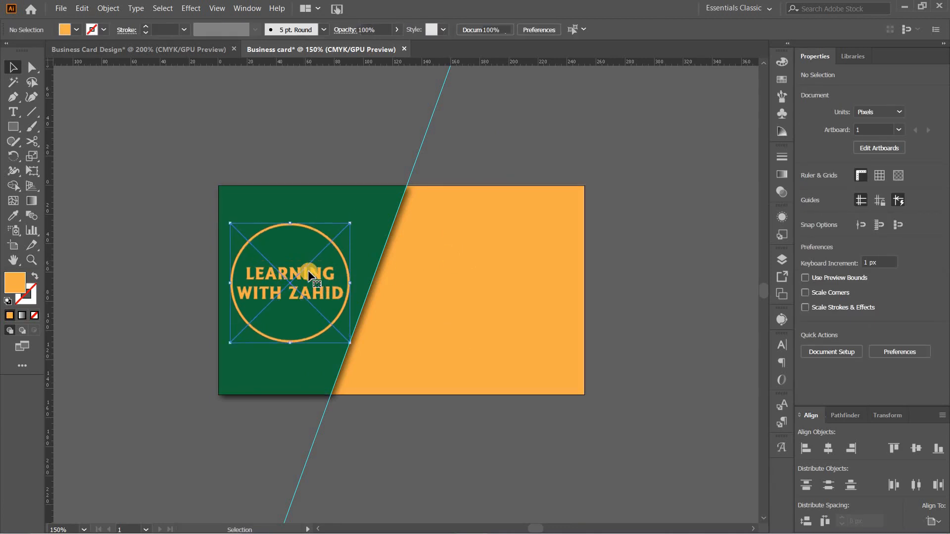
left_click(581, 144)
Draw a 45 × 15 px rectangle on the orange area beside the green shape's slanted edge
key("ctrl+plus")
key("ctrl+plus")
key("ctrl+plus")
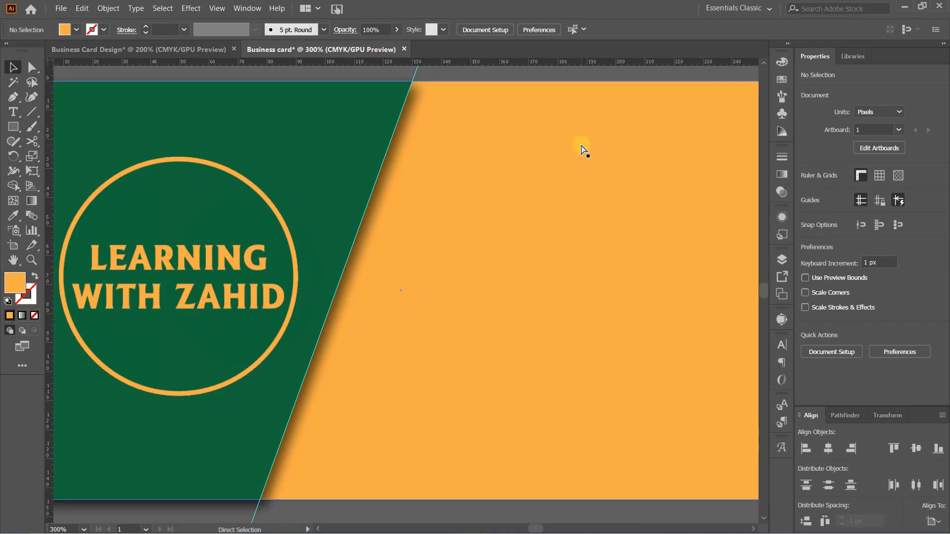
key("ctrl+minus")
left_click_drag(420, 253, 480, 250)
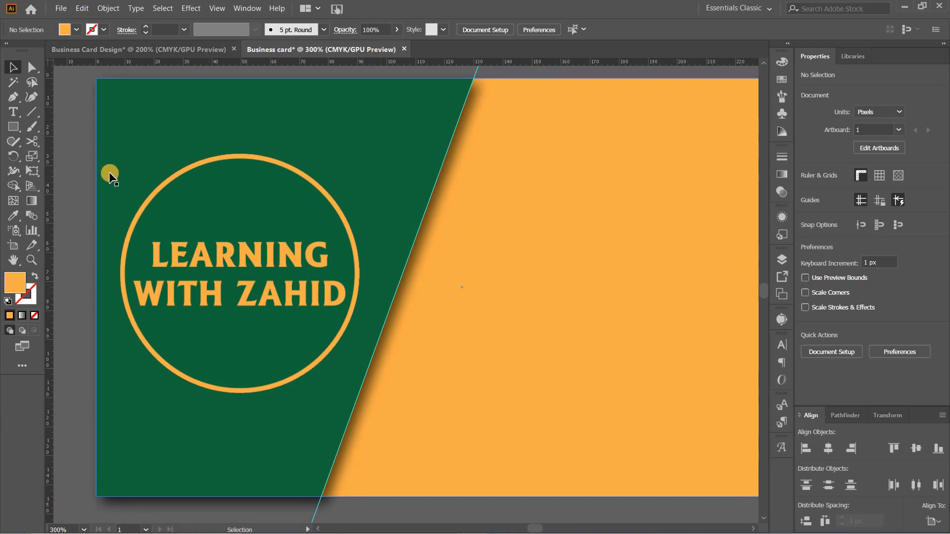
left_click(14, 127)
left_click(439, 275)
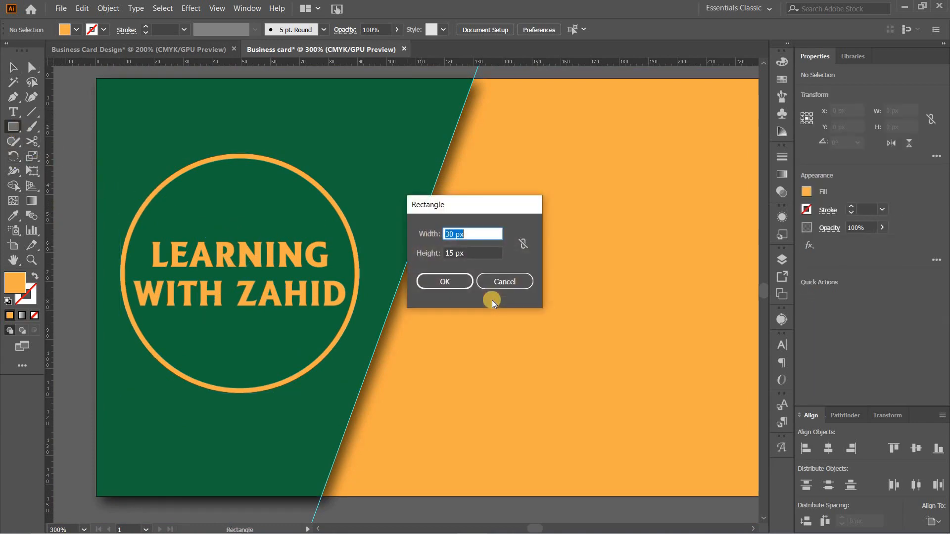
type("45")
key("Tab")
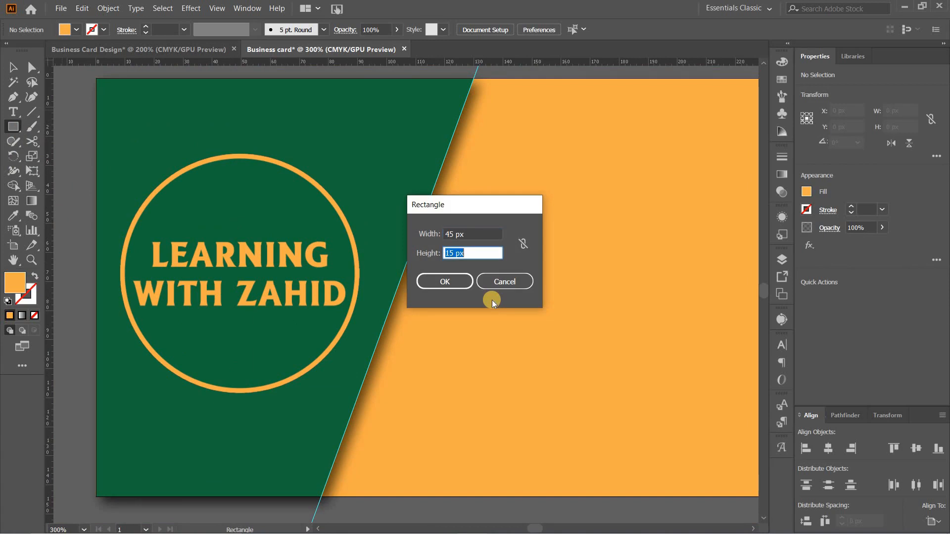
type("15")
key("Tab")
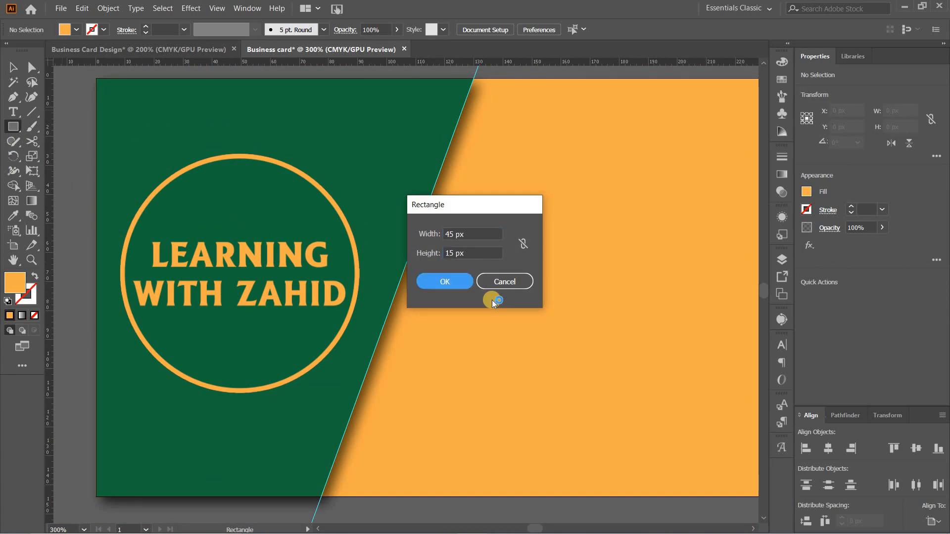
left_click(443, 280)
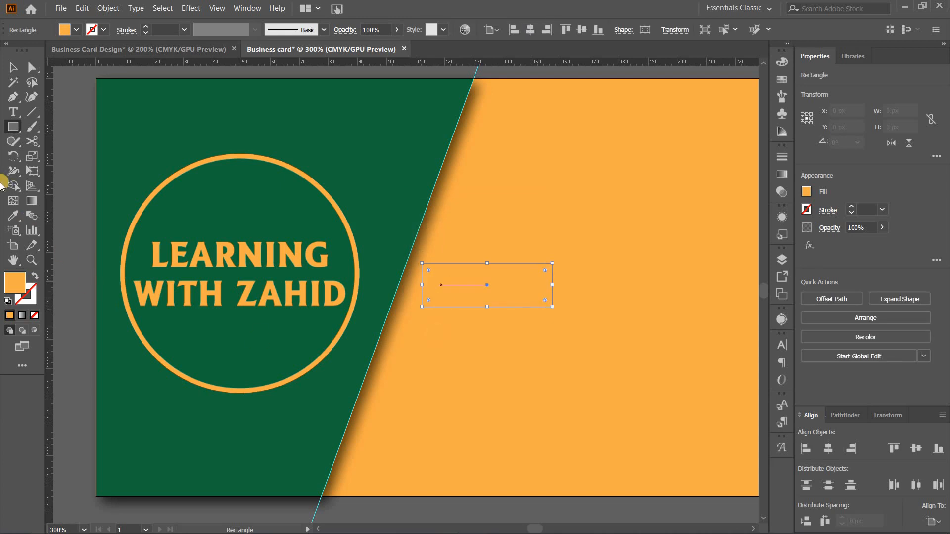
Fill the small rectangle with the green of the slanted shape using the Eyedropper
left_click(13, 218)
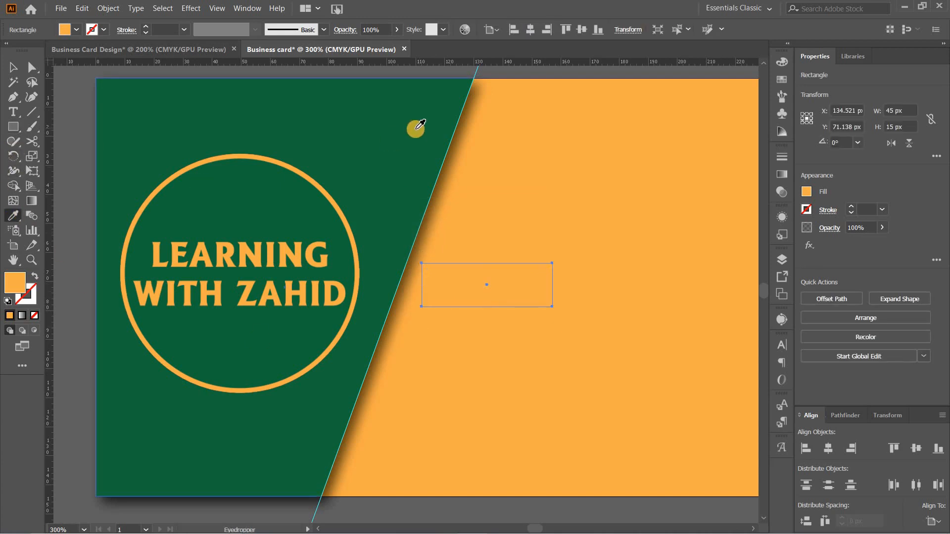
left_click(416, 129)
left_click(14, 67)
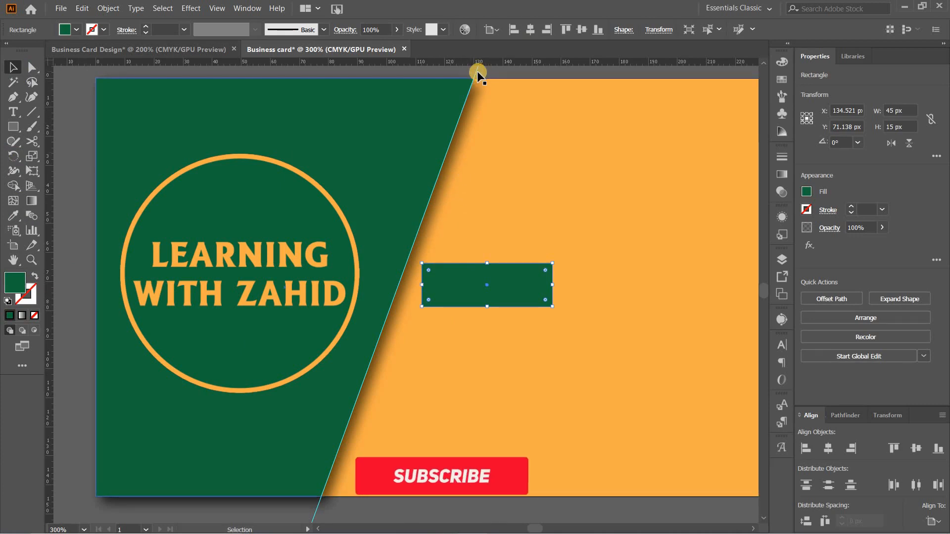
Shift the slanted guide right off the green shape's edge and place the small rectangle across that edge, centred vertically on the artboard
left_click_drag(476, 70, 542, 90)
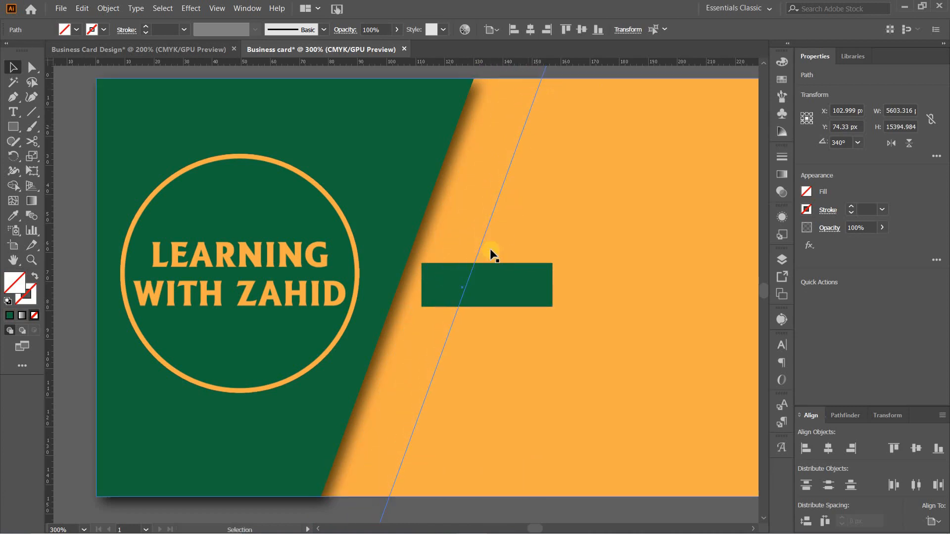
left_click_drag(453, 274, 413, 280)
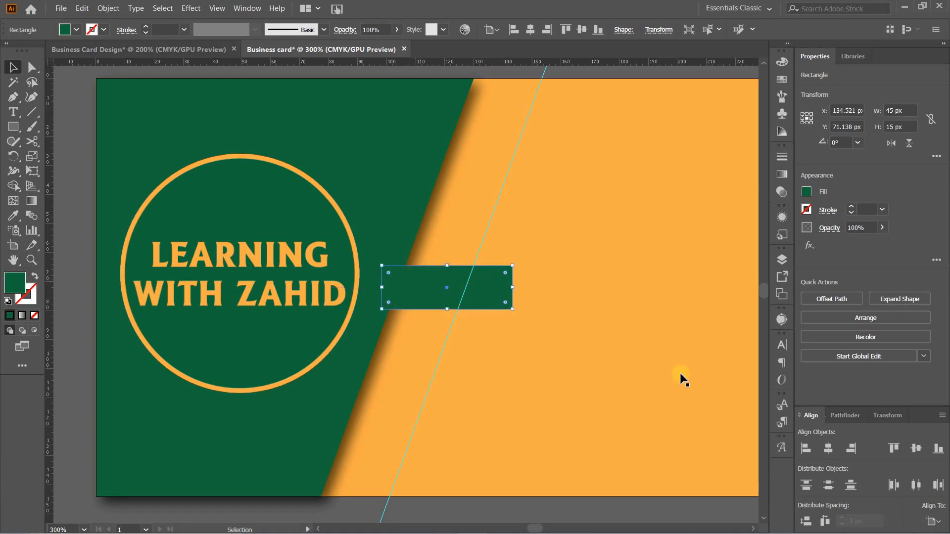
left_click(914, 448)
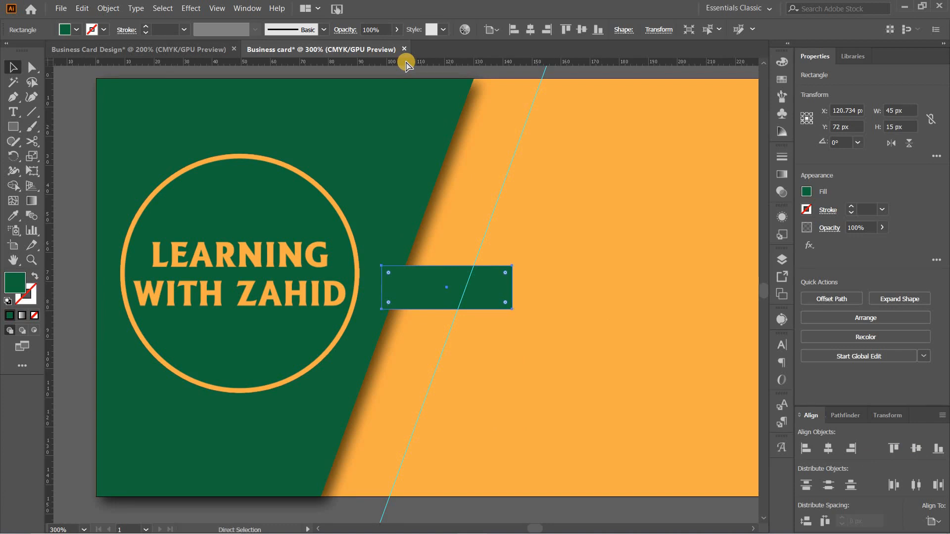
Nudge the small green rectangle left to about X 118 px, keeping it vertically centred
key("ctrl+equal")
key("ctrl+equal")
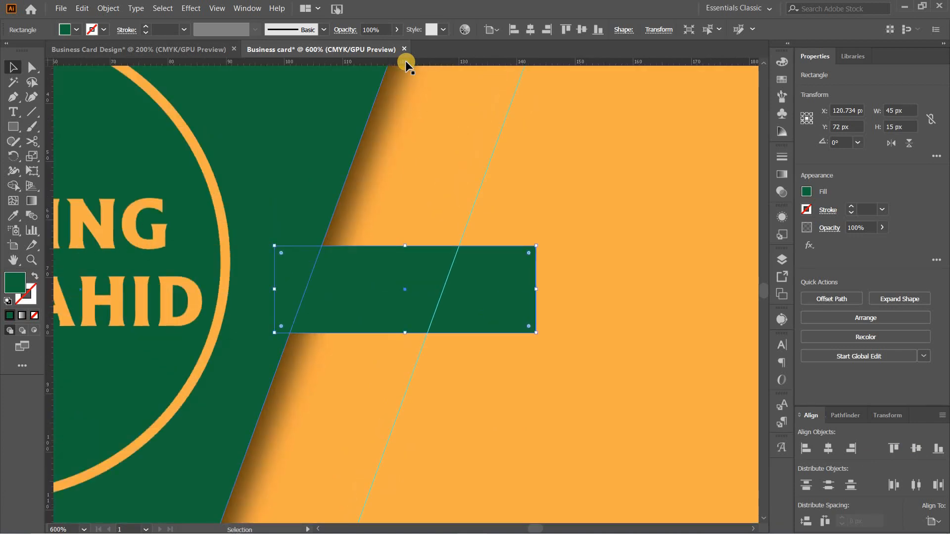
key("ctrl+minus")
key("ctrl+minus")
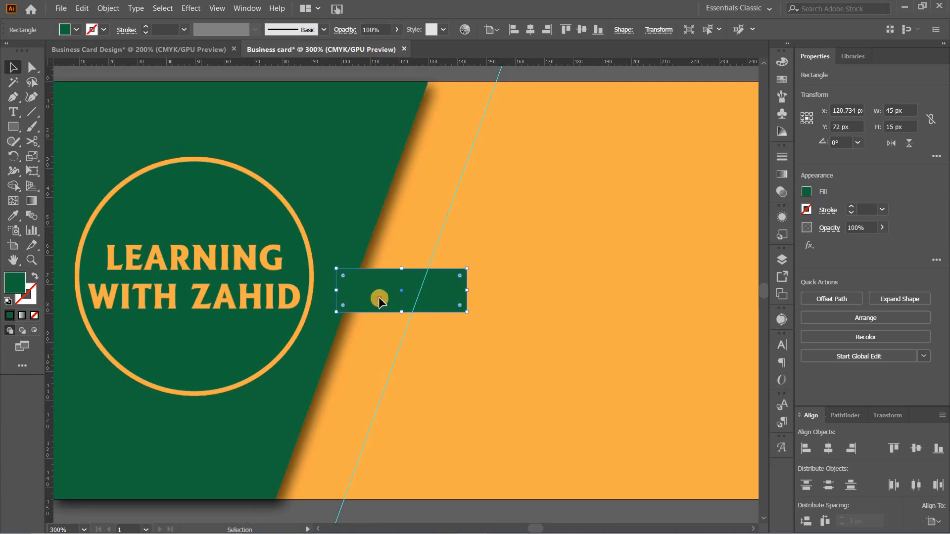
left_click_drag(376, 297, 373, 297)
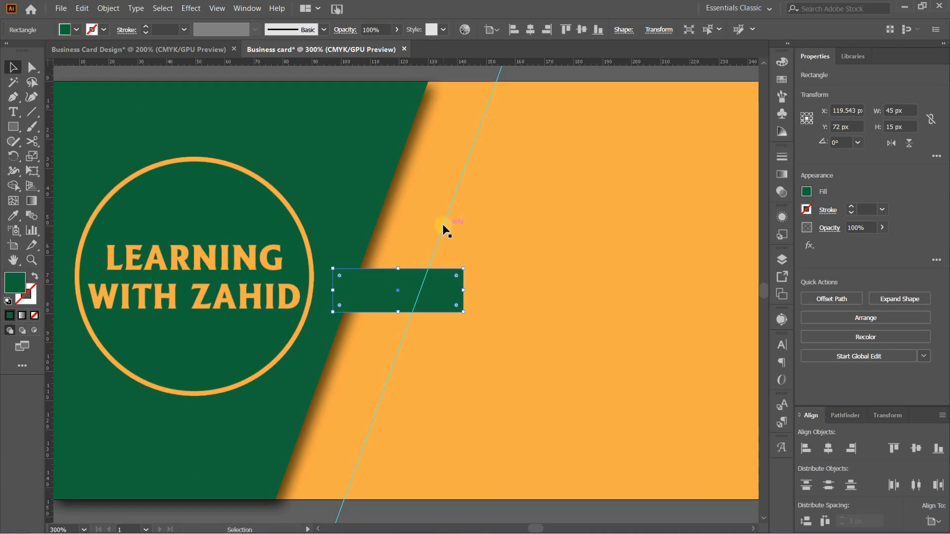
left_click_drag(443, 286, 440, 288)
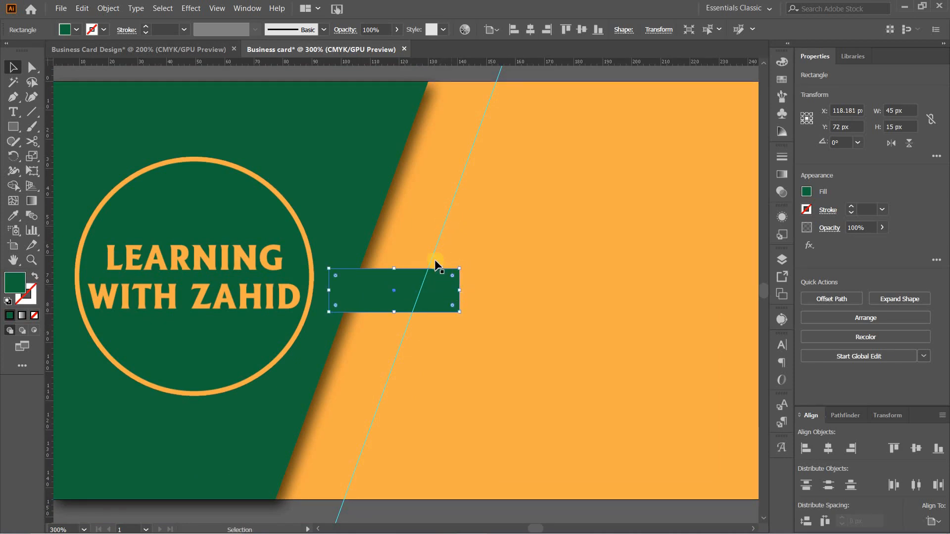
Move the slanted guide to the small rectangle's top-right corner and pull its bottom-right anchor point left onto the guide
left_click_drag(434, 250, 437, 297)
left_click(438, 297)
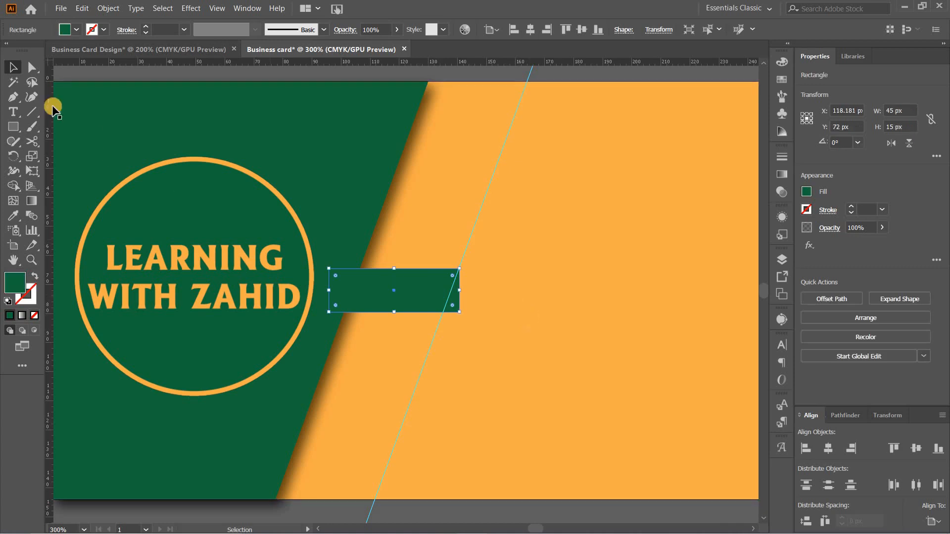
left_click(31, 67)
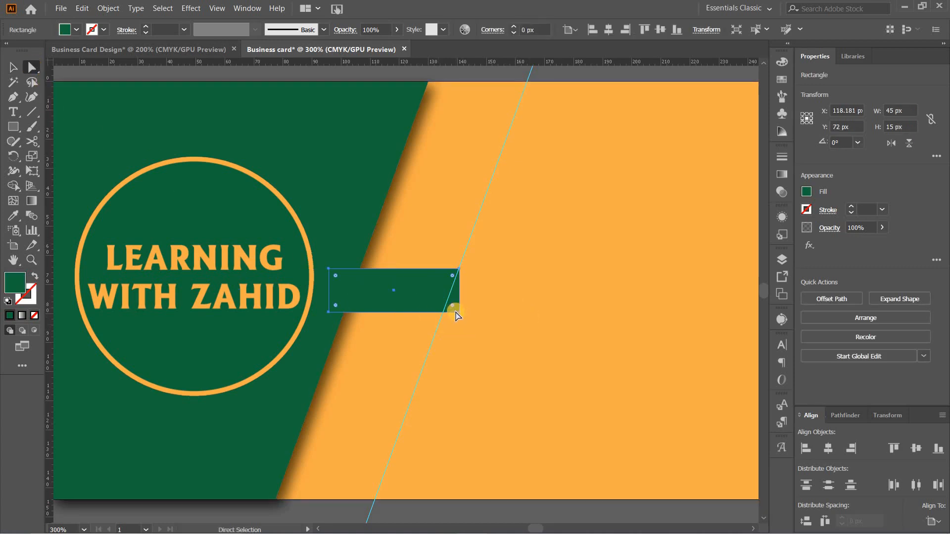
left_click_drag(459, 314, 443, 312)
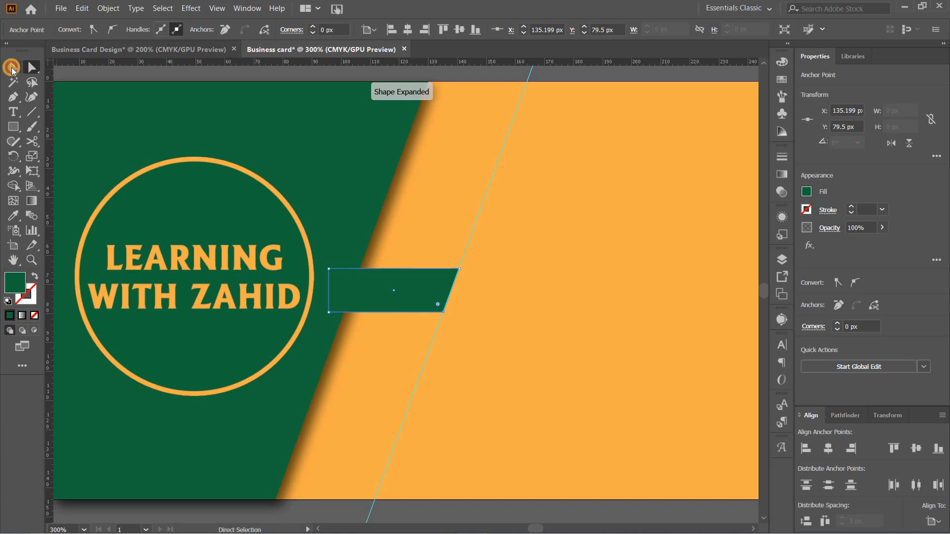
Send the small slanted green shape backward twice in the stacking order
left_click(12, 67)
right_click(370, 292)
mouse_move(456, 467)
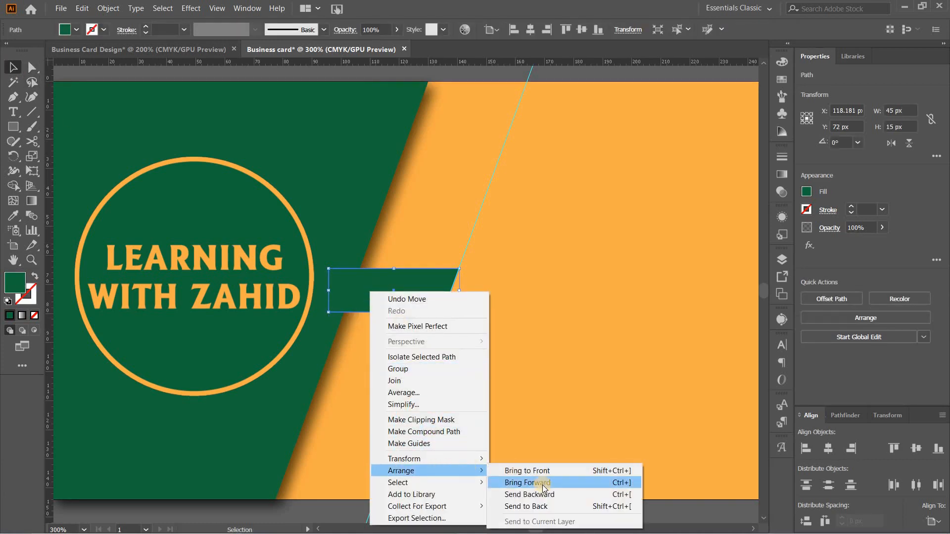
left_click(529, 495)
right_click(364, 284)
mouse_move(465, 462)
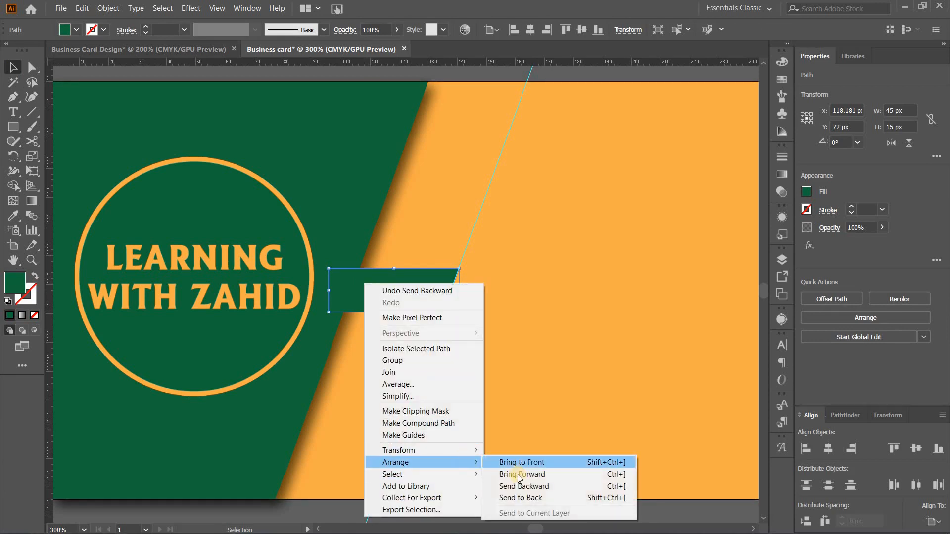
left_click(519, 487)
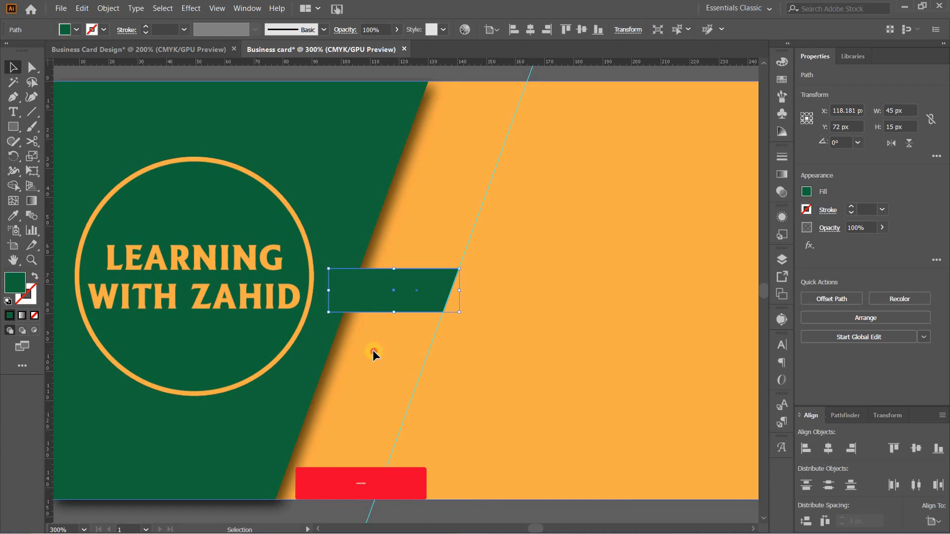
left_click(373, 349)
Apply a Drop Shadow to the small slanted shape with Multiply mode, 75% opacity and 1.5 px X and Y offsets, then deselect it
left_click(364, 305)
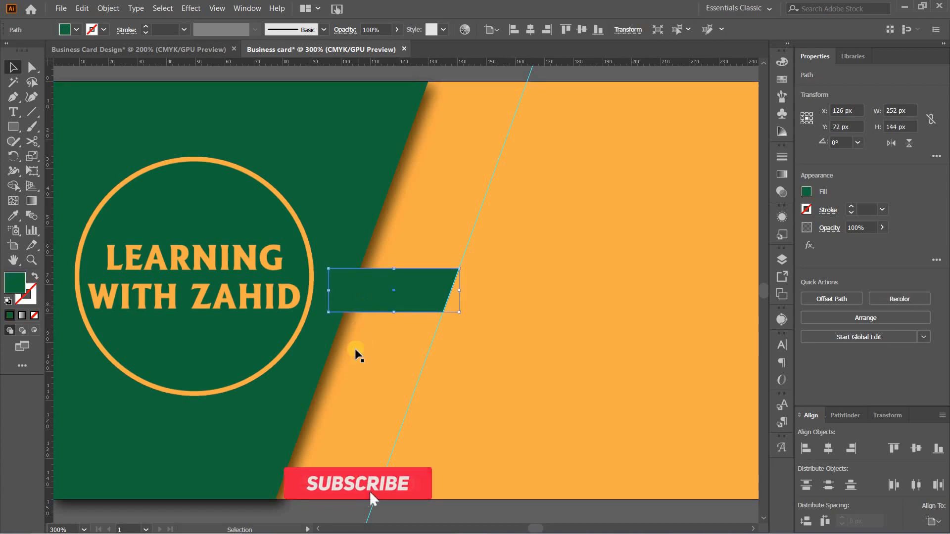
left_click(187, 9)
mouse_move(256, 166)
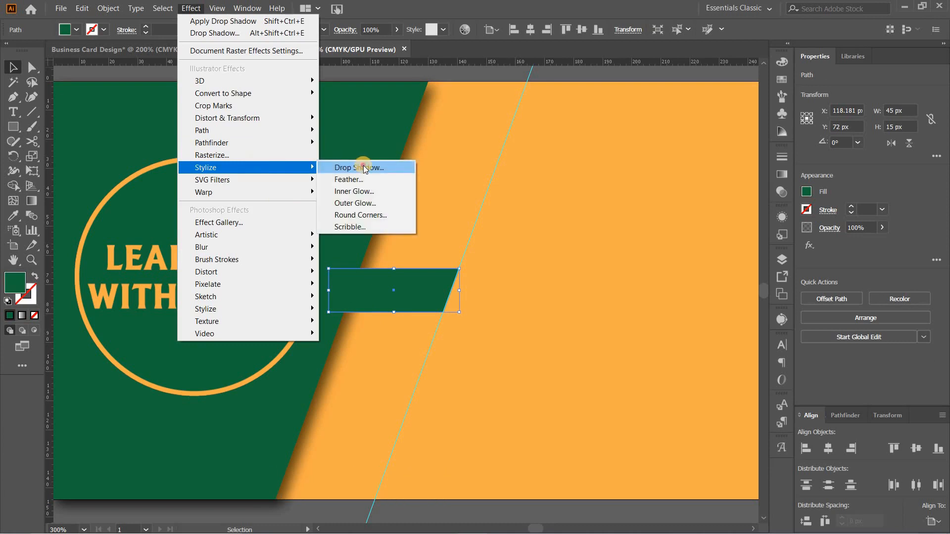
left_click(364, 168)
left_click(699, 310)
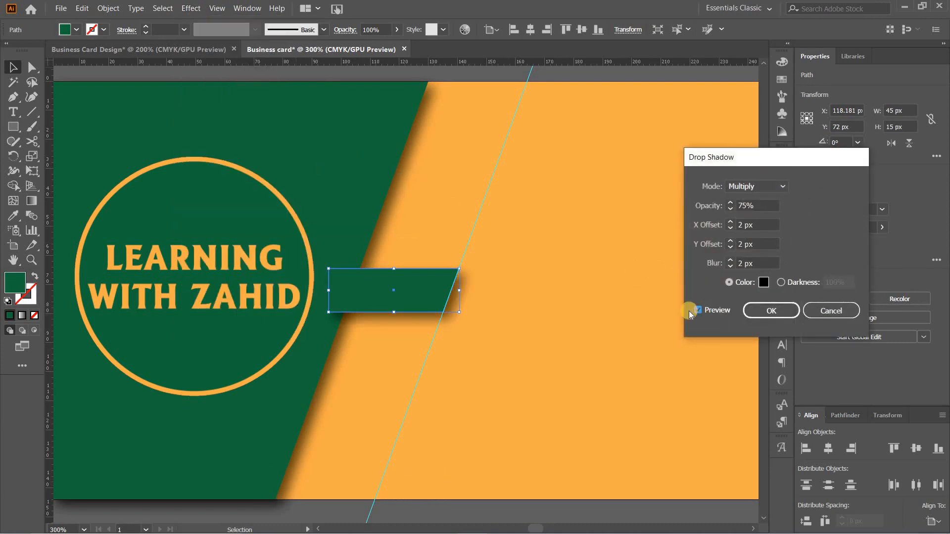
left_click(740, 224)
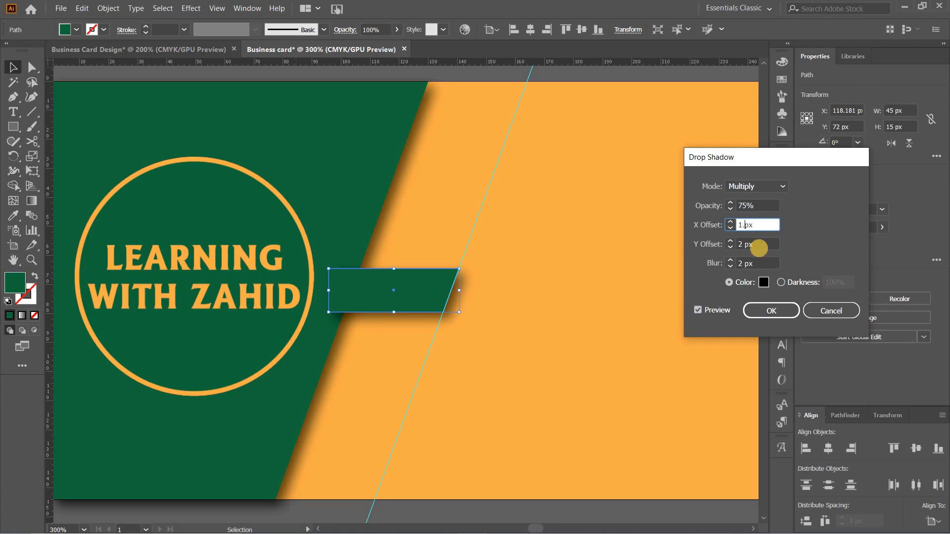
left_click(759, 245)
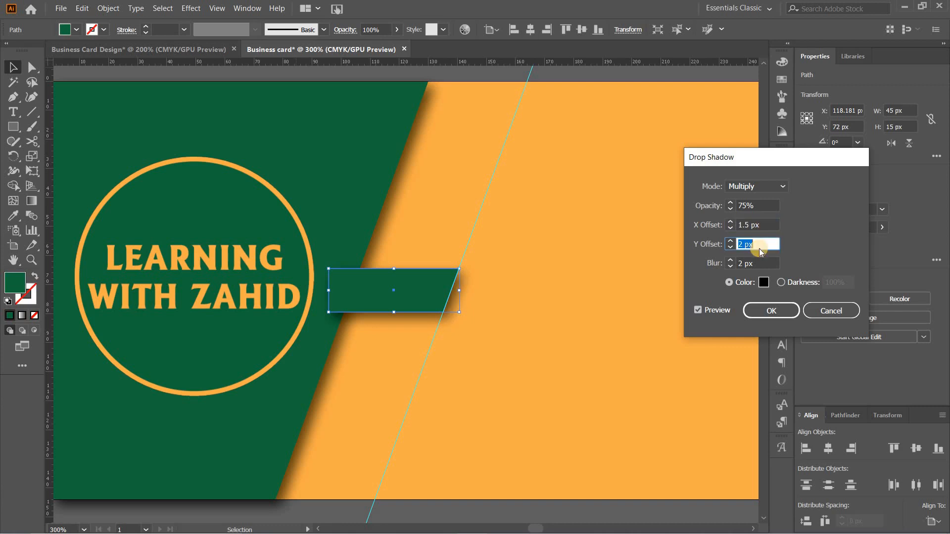
type("1.5")
key("Tab")
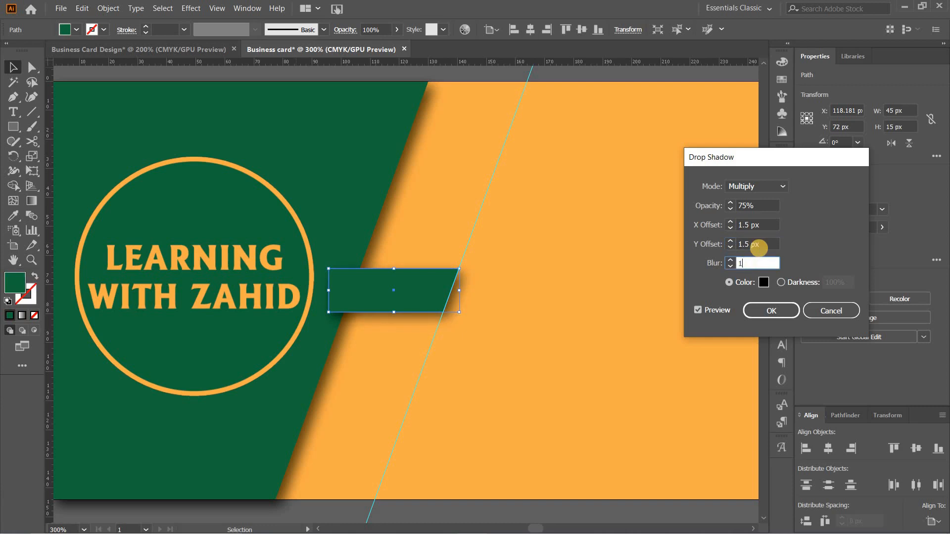
left_click(769, 315)
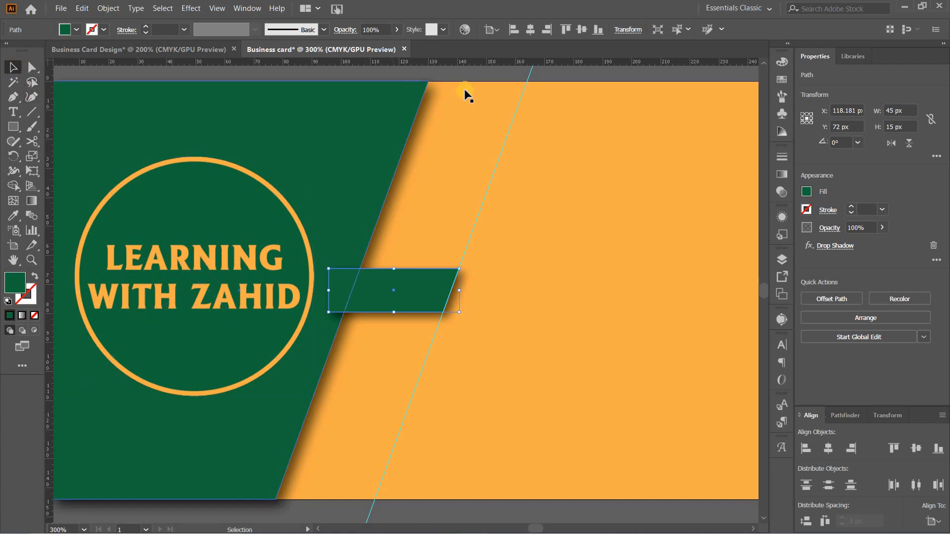
left_click(472, 74)
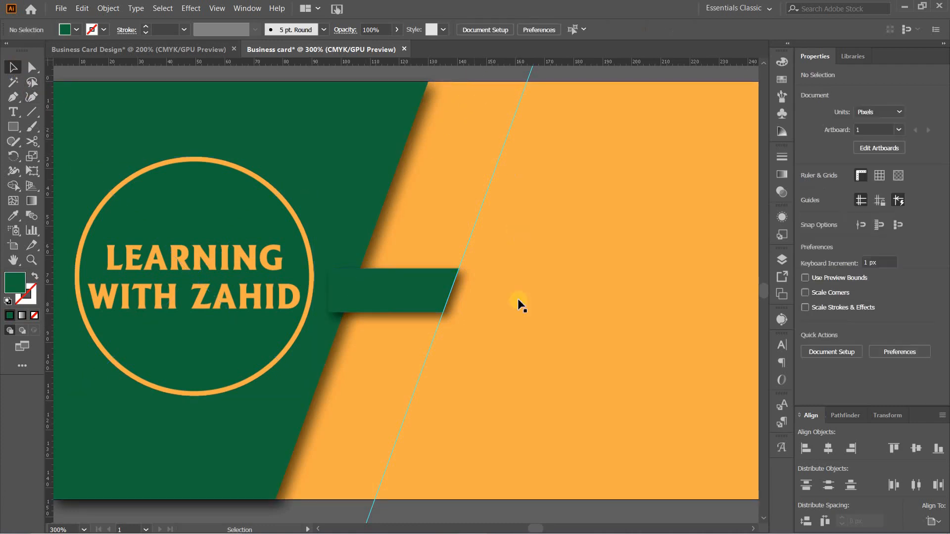
Send the small slanted tab backward once more so it sits behind the large green panel, then deselect it
right_click(376, 299)
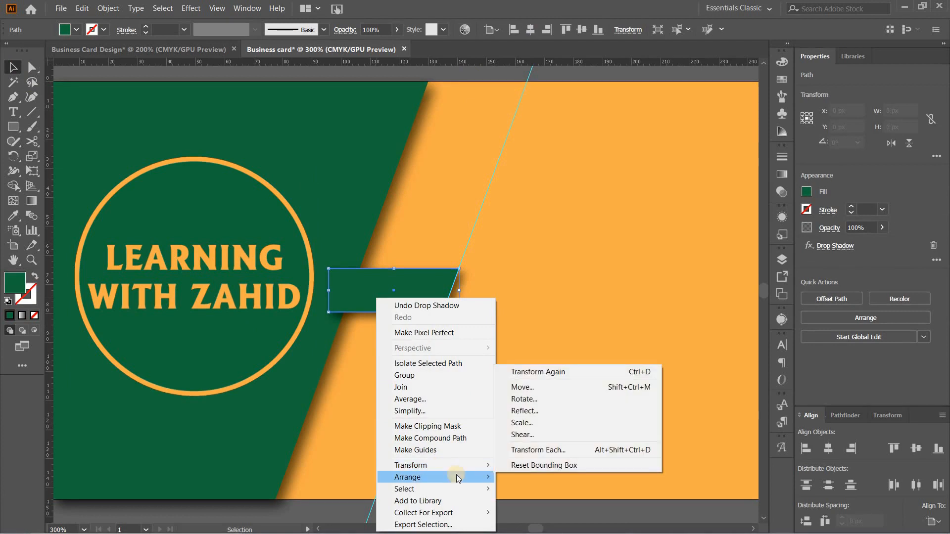
mouse_move(456, 477)
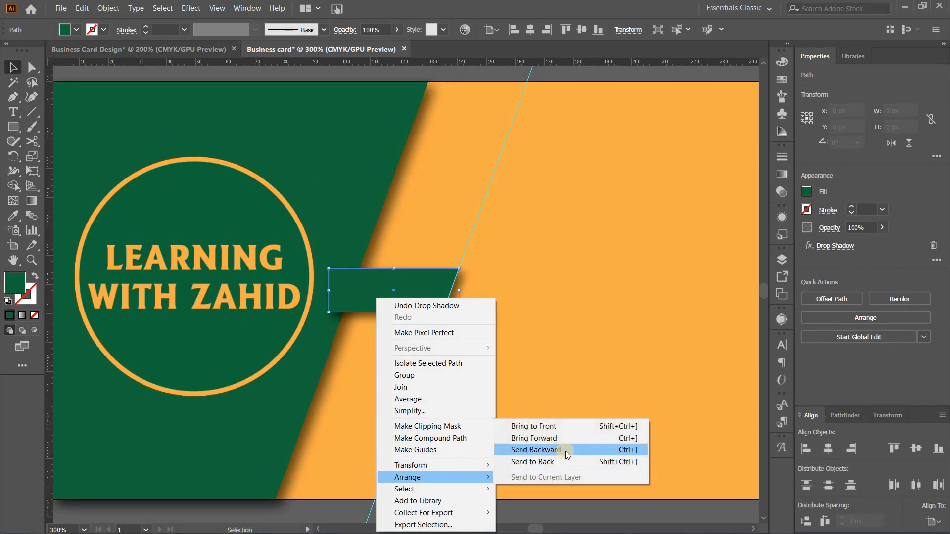
left_click(565, 450)
left_click(493, 436)
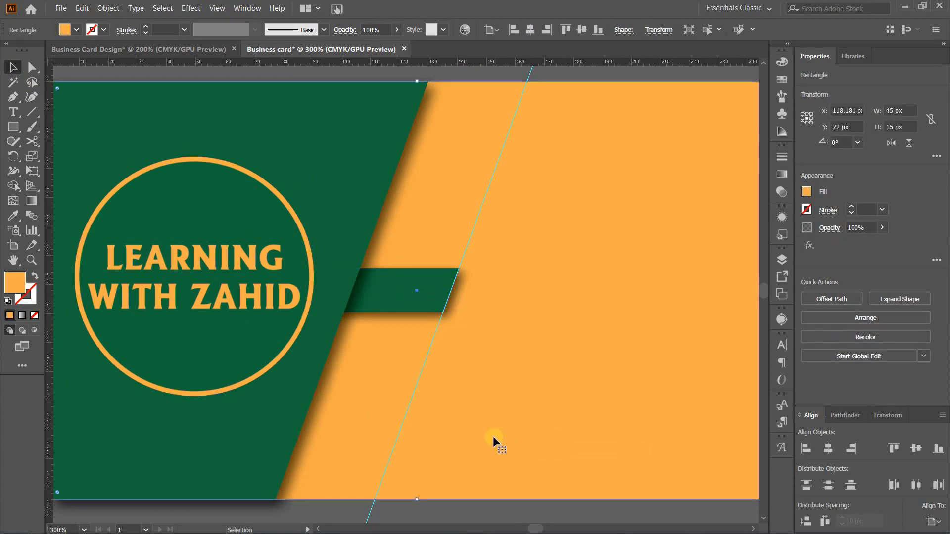
Duplicate the slanted tab three times down along the guide, then distribute the four tabs with equal vertical spacing, aligned to the selection
left_click(424, 297)
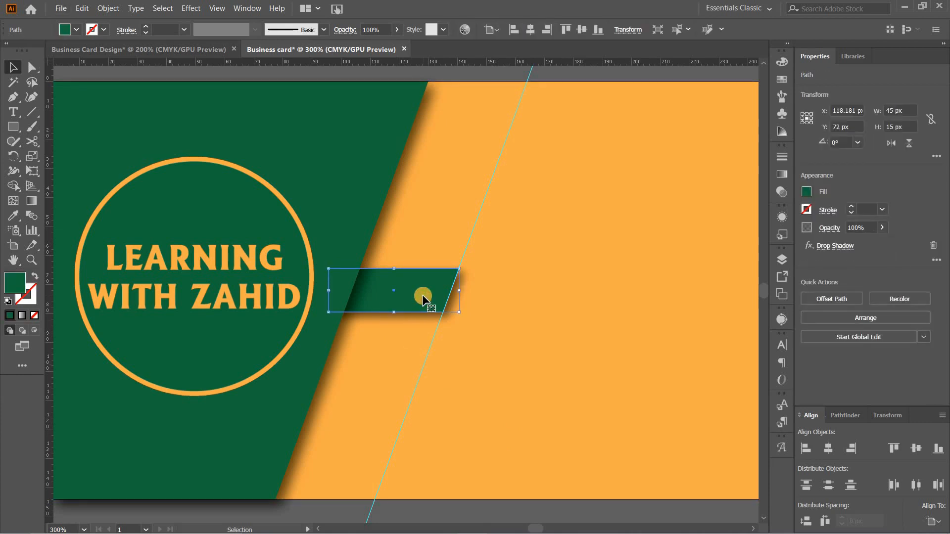
left_click_drag(424, 297, 370, 462)
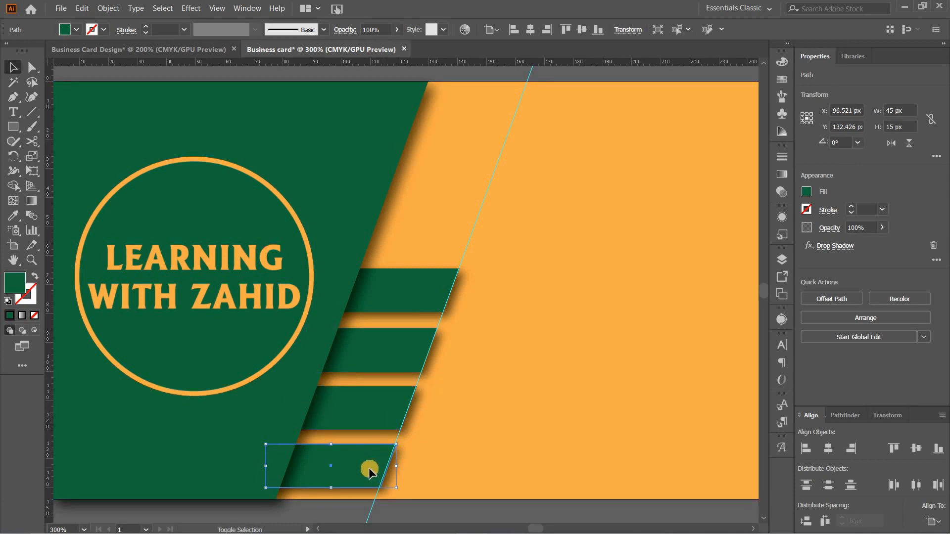
left_click(373, 417, "shift")
left_click(384, 356, "shift")
left_click(412, 298, "shift")
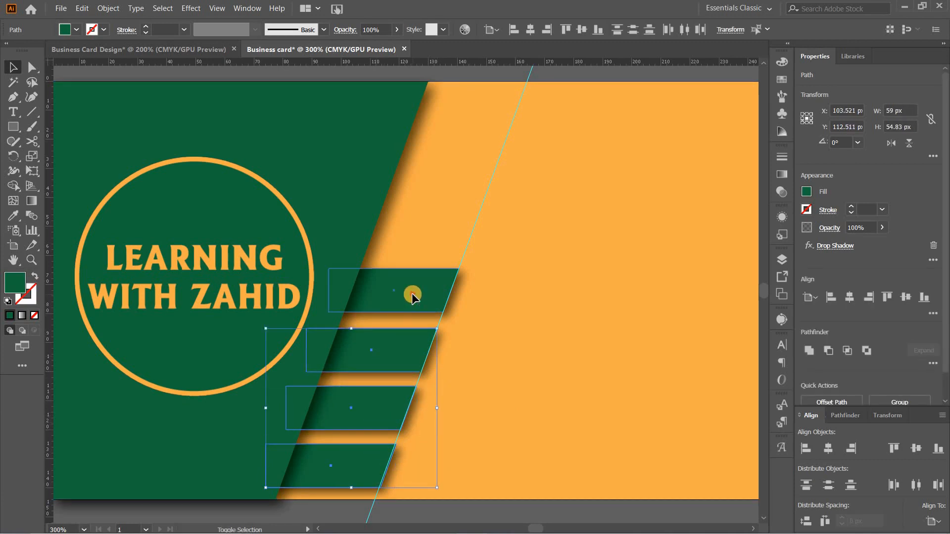
left_click(934, 520)
left_click(918, 480)
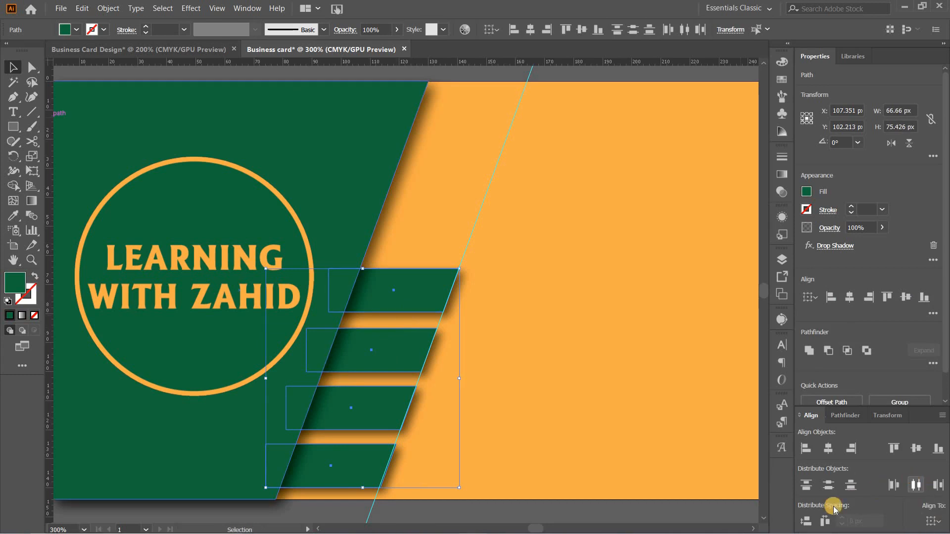
left_click(806, 520)
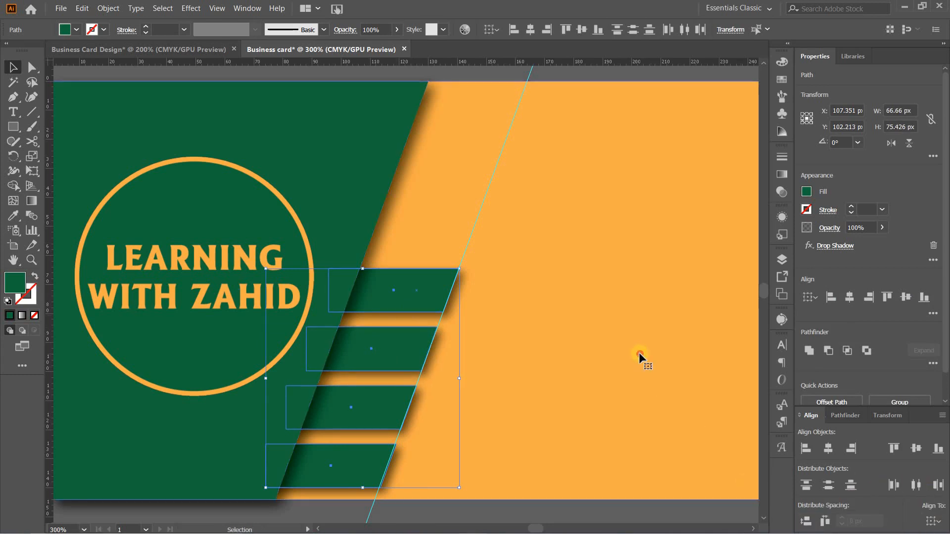
left_click(682, 383)
Copy the envelope, location, phone and globe icons from the Business Card Design document and paste them over the four tabs in Business card
left_click_drag(641, 298, 635, 316)
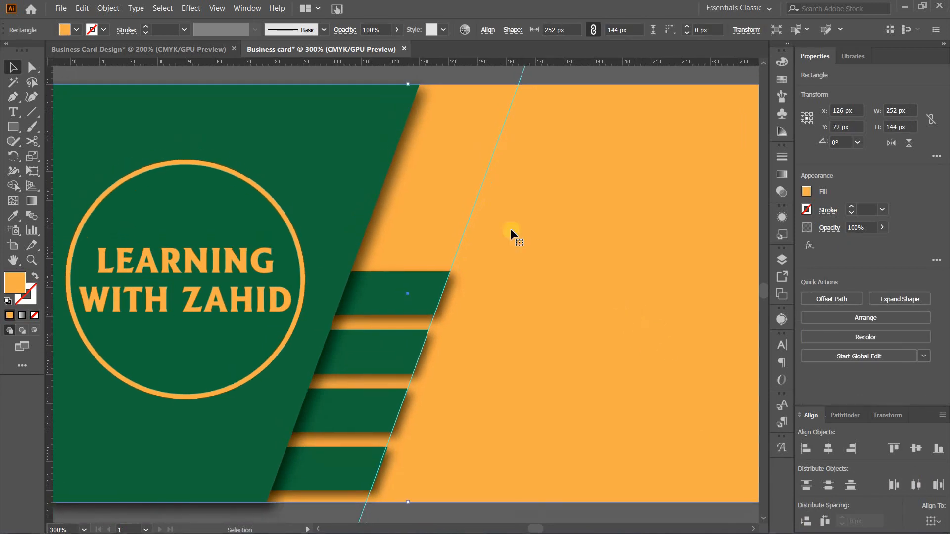
left_click(119, 49)
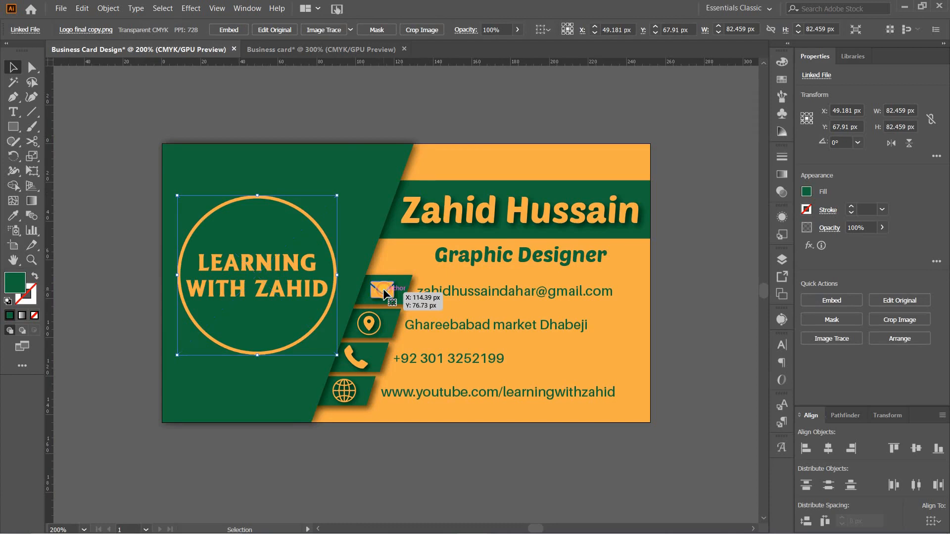
left_click(384, 291)
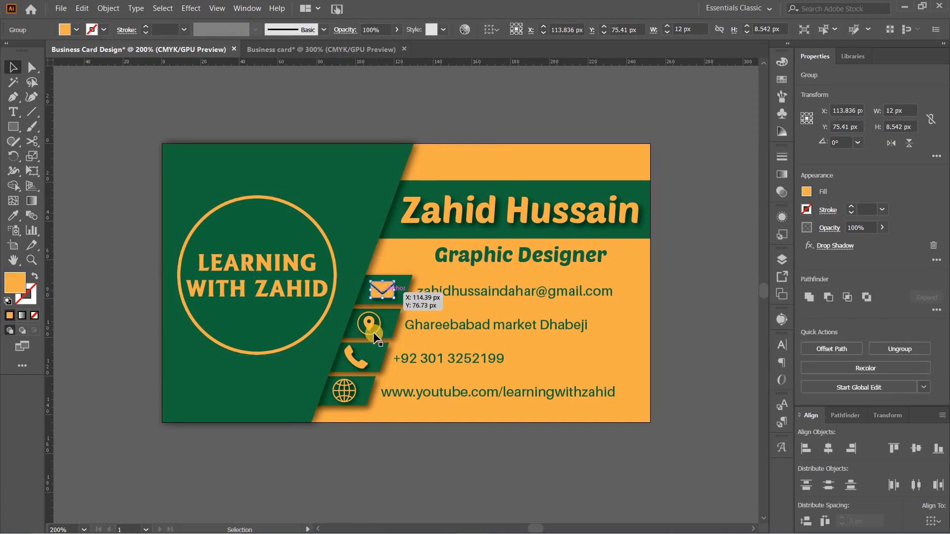
left_click(367, 324, "shift")
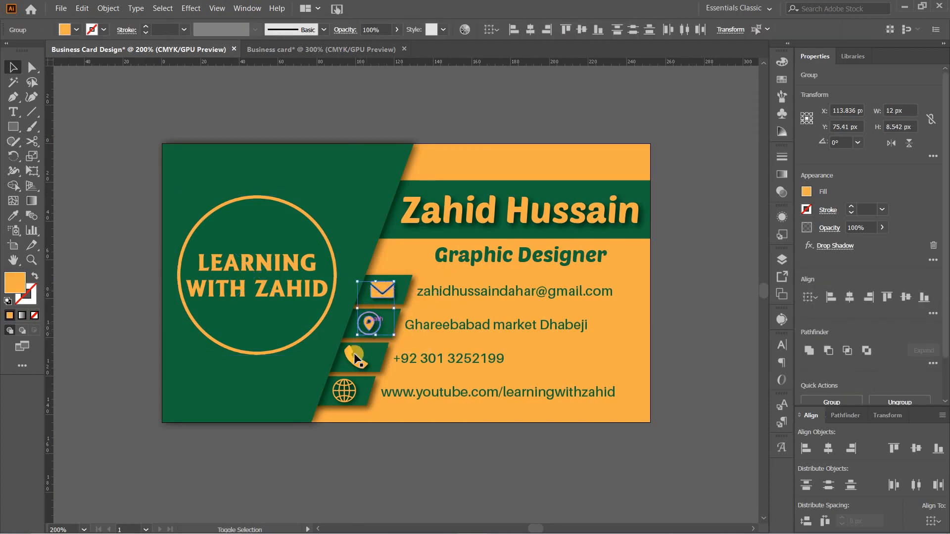
left_click(354, 357, "shift")
left_click(350, 392, "shift")
left_click(320, 49)
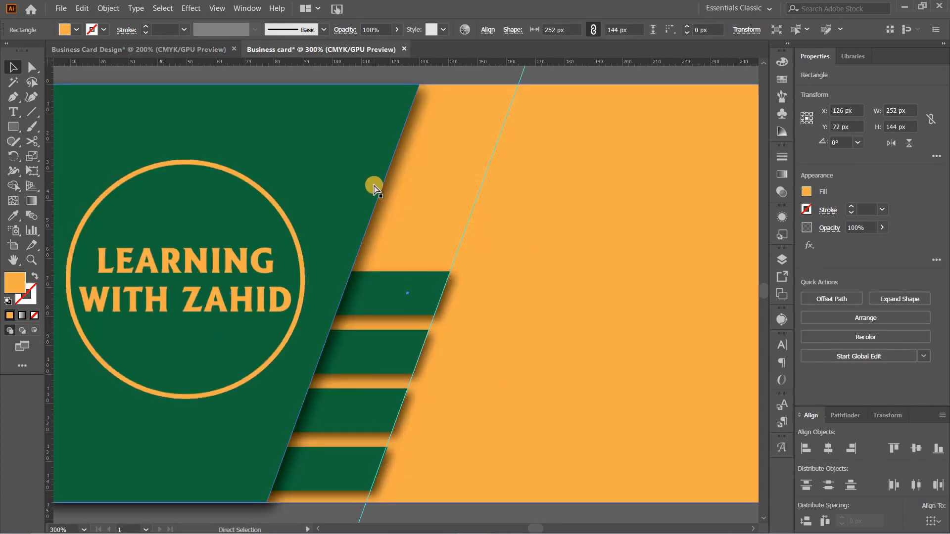
key("ctrl+v")
left_click_drag(438, 212, 394, 300)
left_click(444, 286)
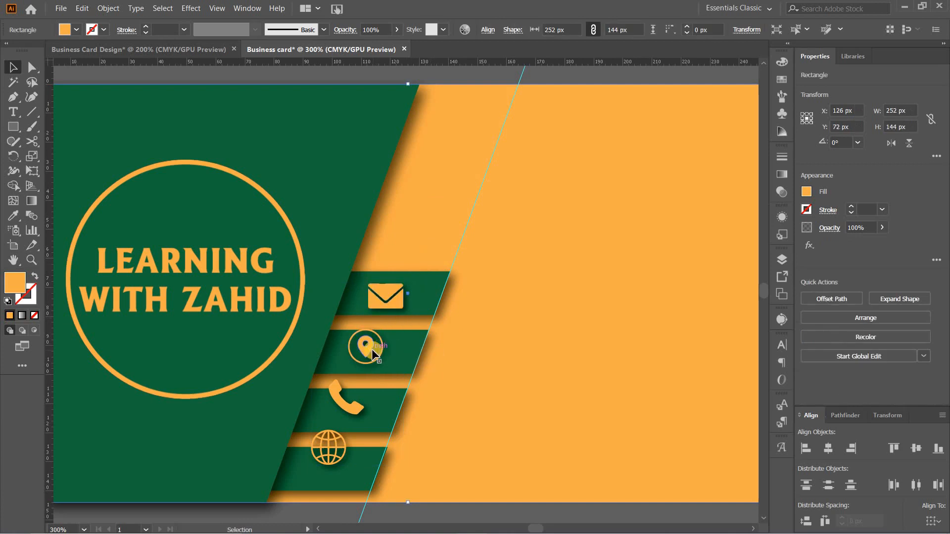
Move the location, phone and globe icons down so each sits roughly mid-height on its own tab
left_click_drag(372, 350, 370, 356)
left_click_drag(351, 402, 349, 416)
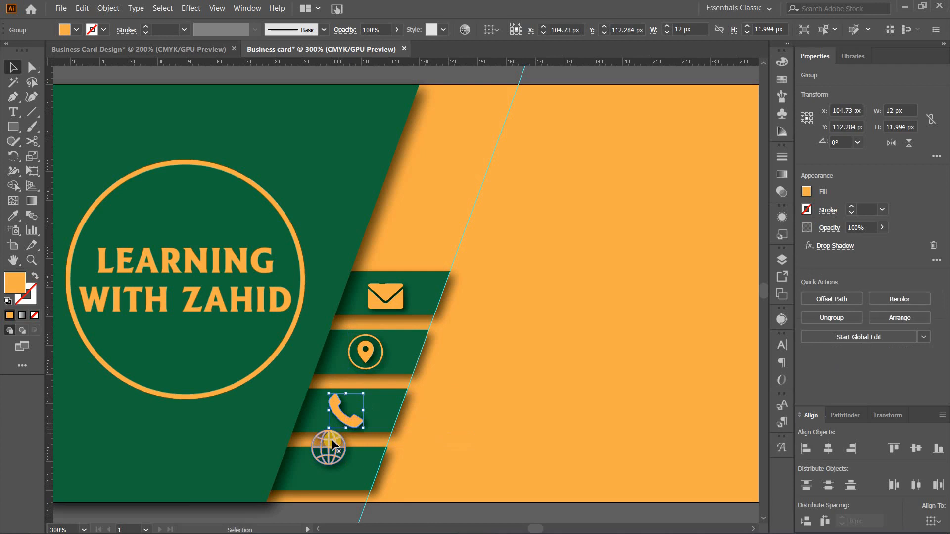
left_click_drag(329, 448, 328, 469)
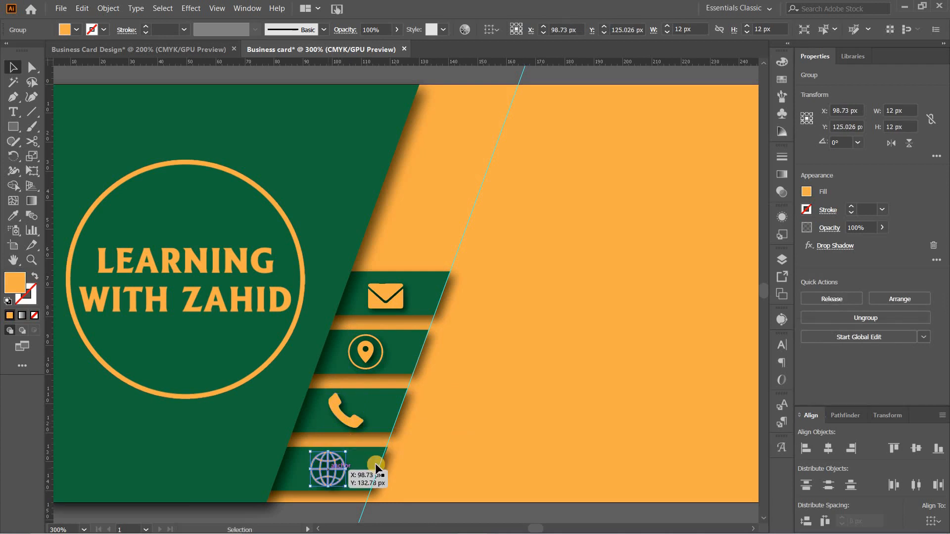
Centre the envelope icon horizontally and vertically on the top tab, using the tab as the key object
left_click(425, 298)
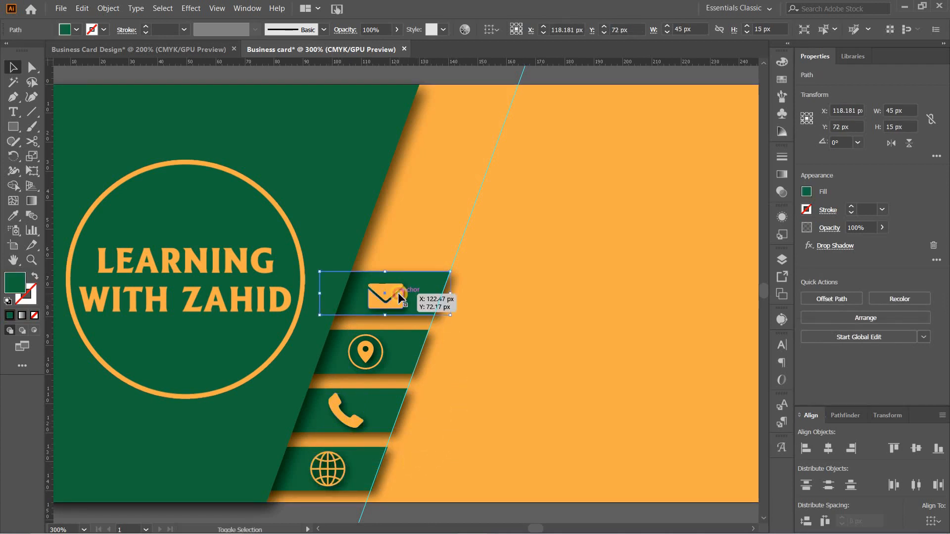
left_click(398, 293, "shift")
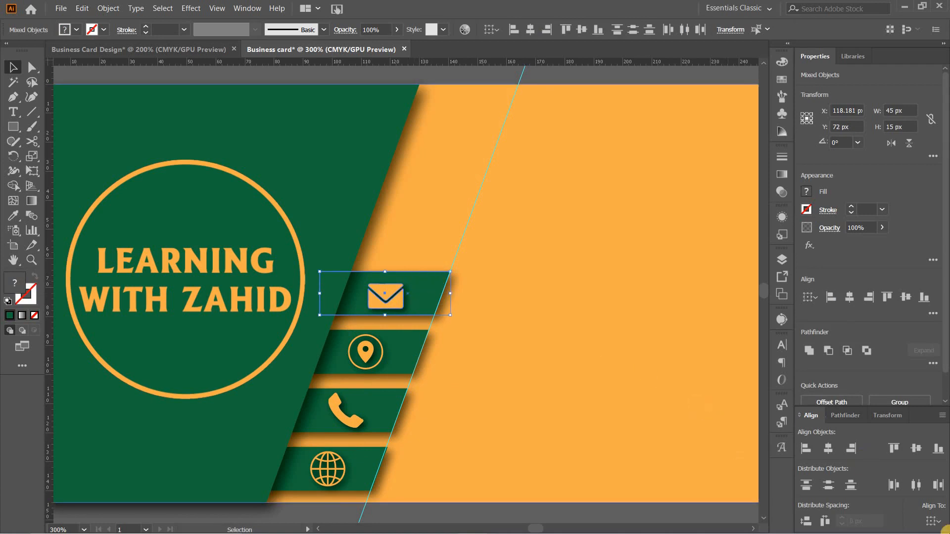
left_click(934, 524)
left_click(911, 487)
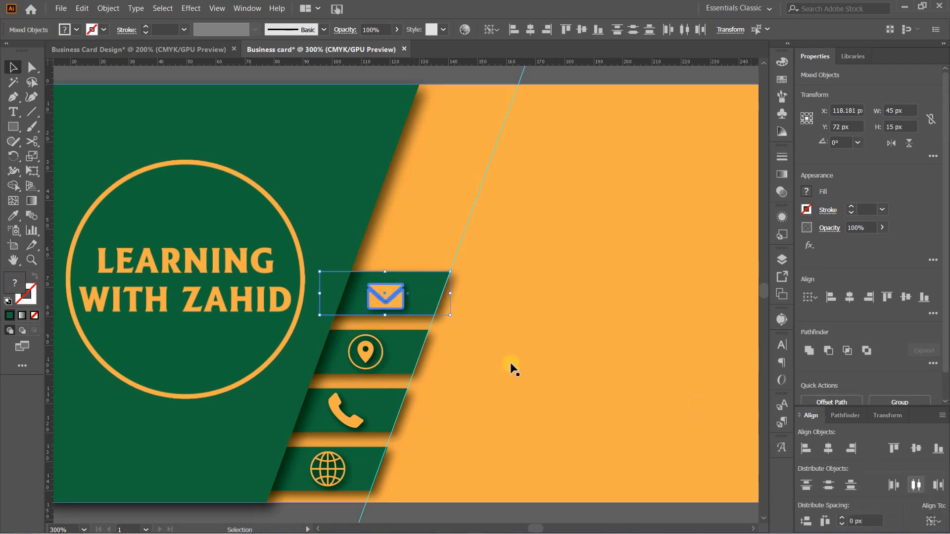
left_click(428, 280)
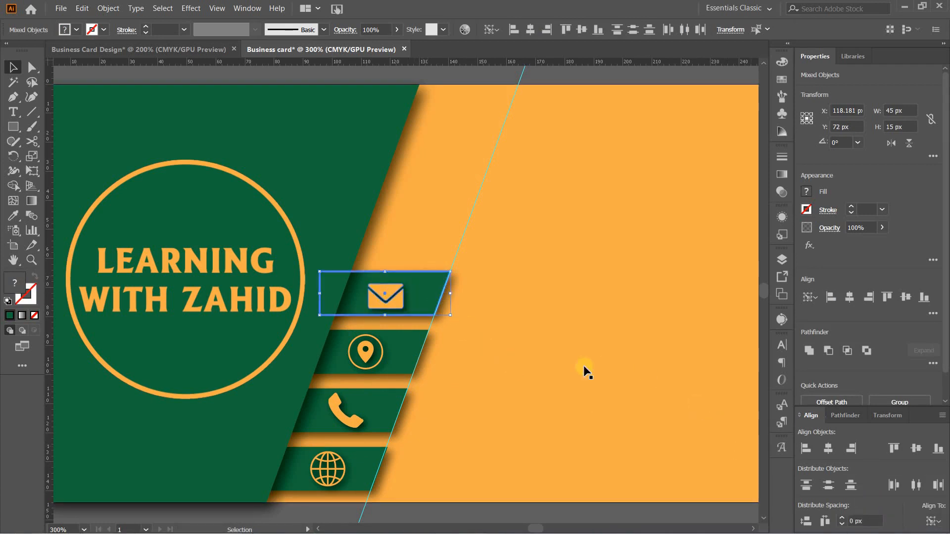
left_click(832, 449)
left_click(923, 449)
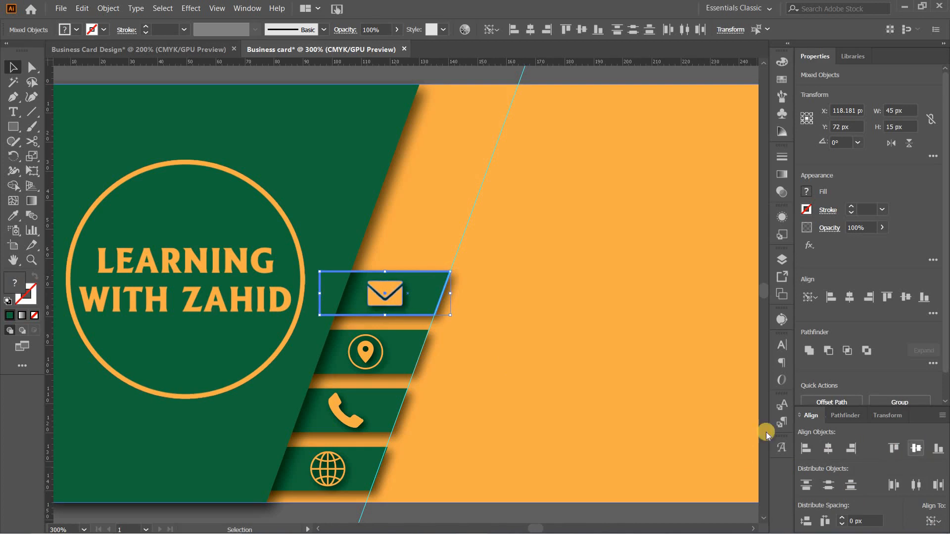
left_click(602, 380)
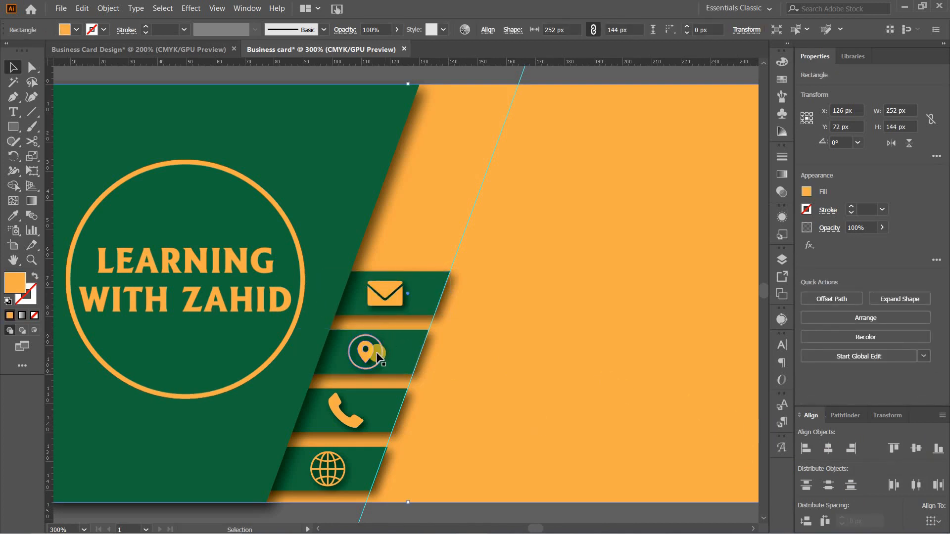
Centre the location icon vertically and horizontally on the second tab, using the tab as the key object
left_click(402, 349)
left_click(908, 447)
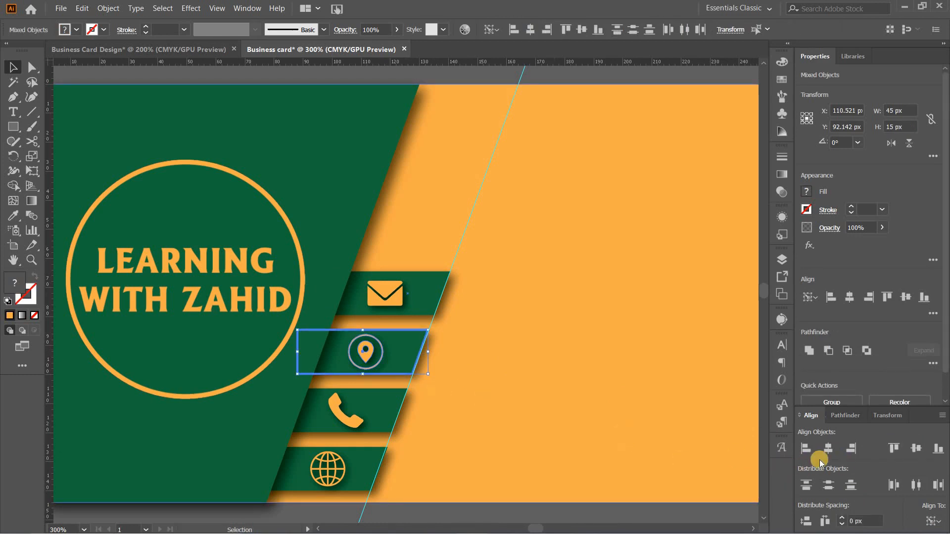
left_click(826, 452)
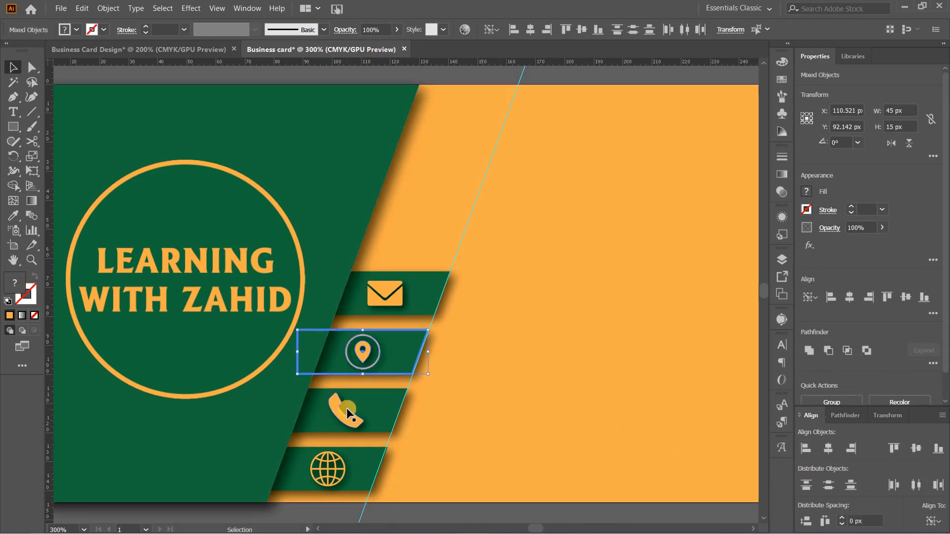
left_click(346, 422)
double_click(345, 422)
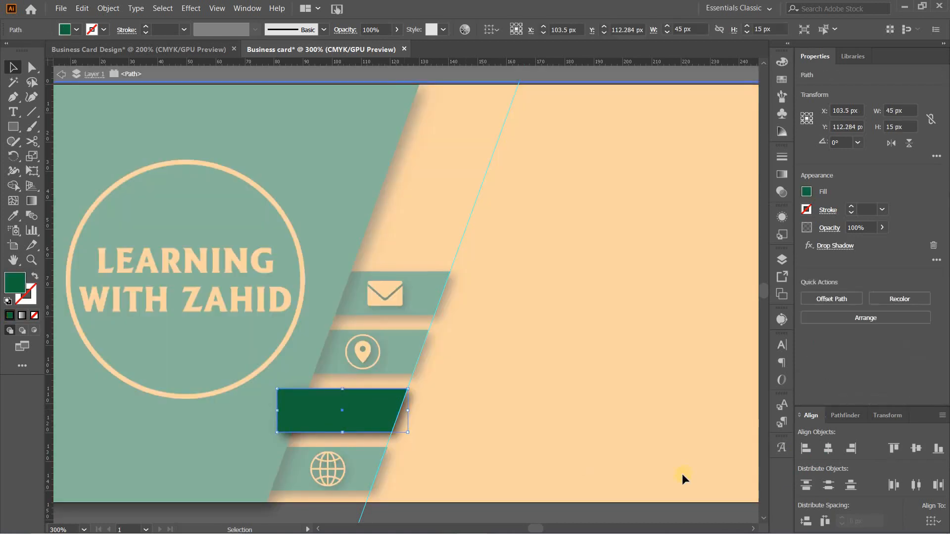
left_click(518, 80)
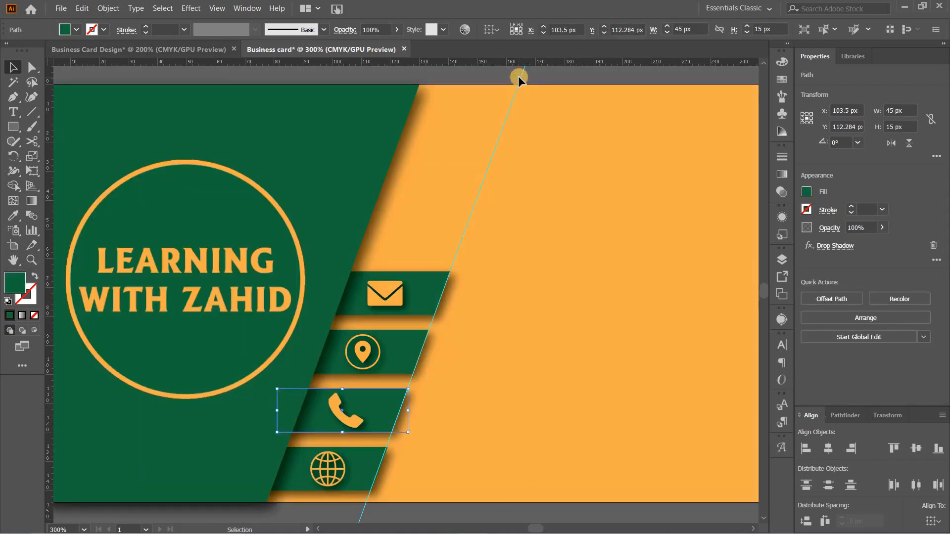
Centre the phone icon on the third tab, using the tab as the key object
left_click(357, 421, "shift")
left_click(376, 409)
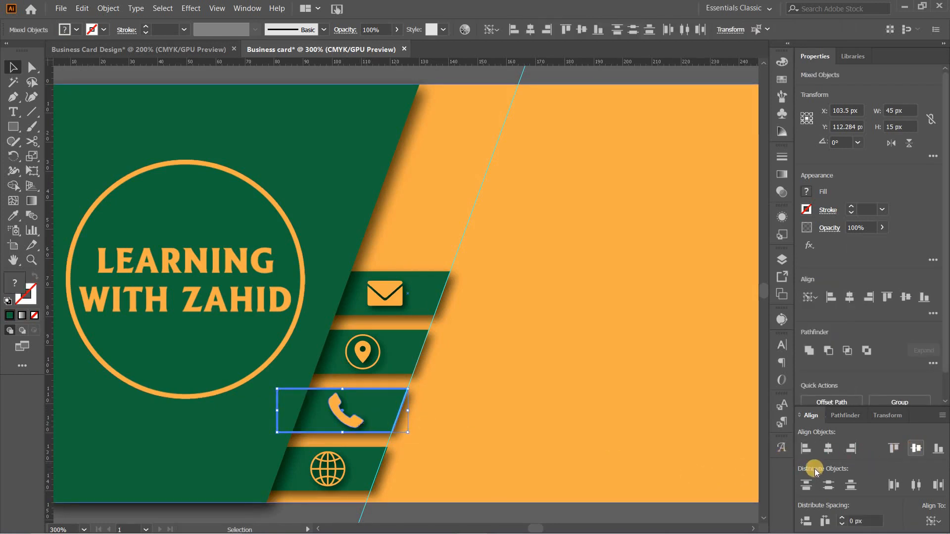
left_click(829, 450)
left_click(393, 451)
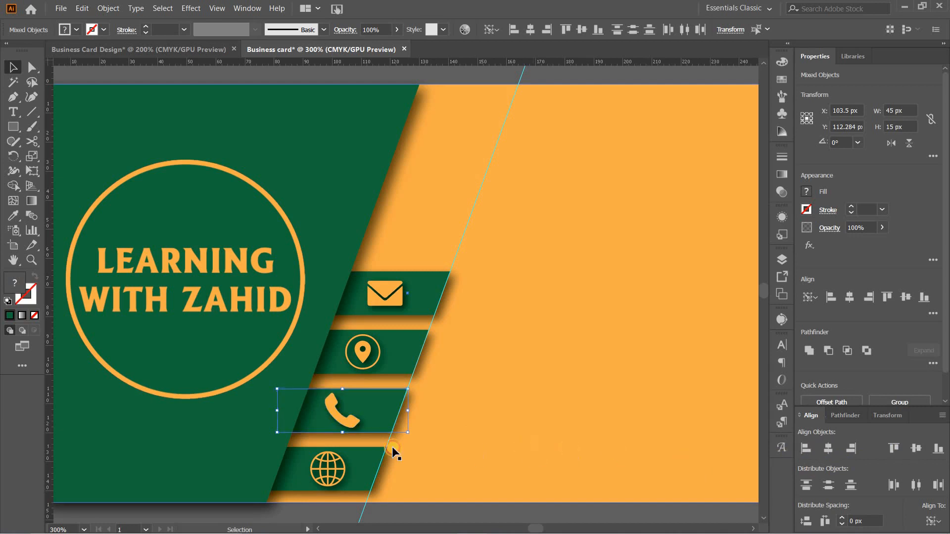
Centre the globe icon horizontally on the bottom tab, using the tab as the key object, then deselect
left_click(328, 459)
left_click(365, 460, "shift")
left_click(375, 473)
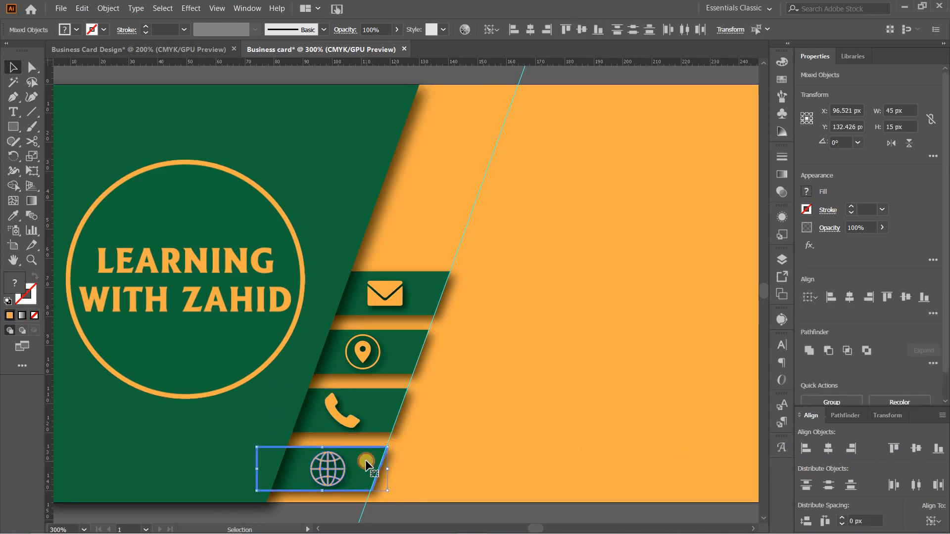
left_click(828, 448)
left_click(660, 369)
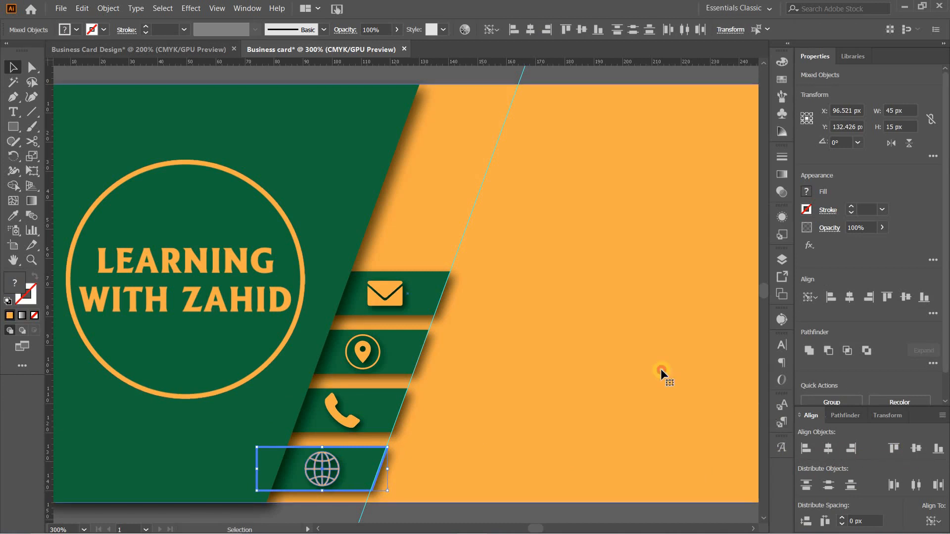
Start a new point text on the orange area beside the envelope tab and set its font to Aileron SemiBold
left_click_drag(598, 316, 539, 312)
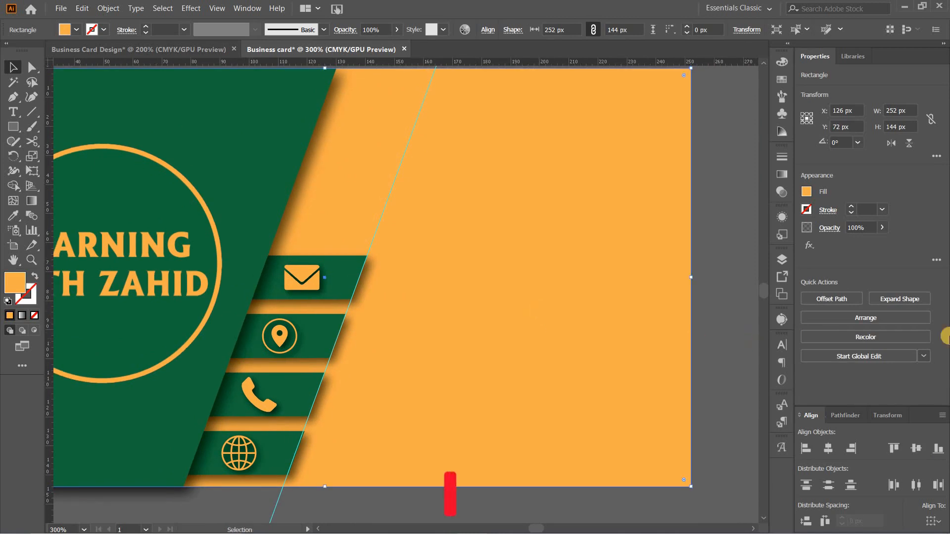
left_click(25, 117)
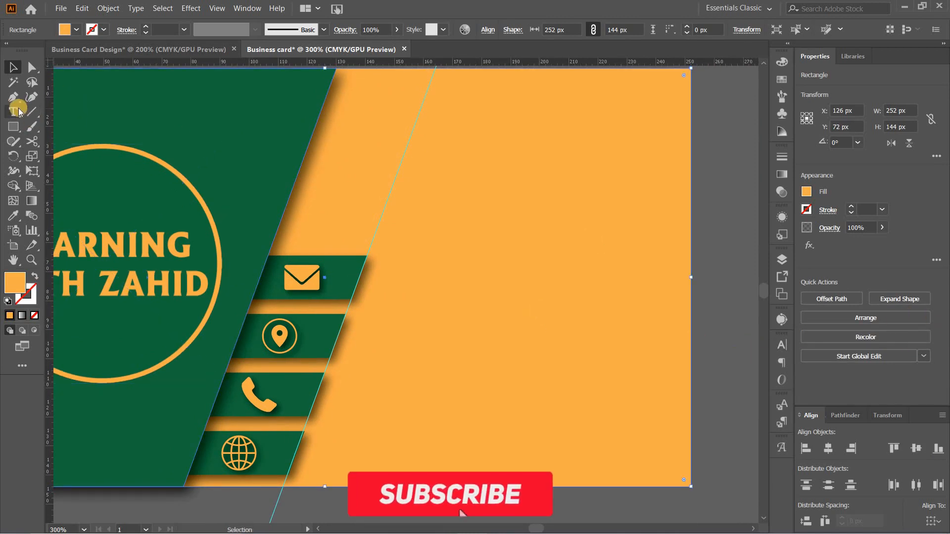
left_click(432, 268)
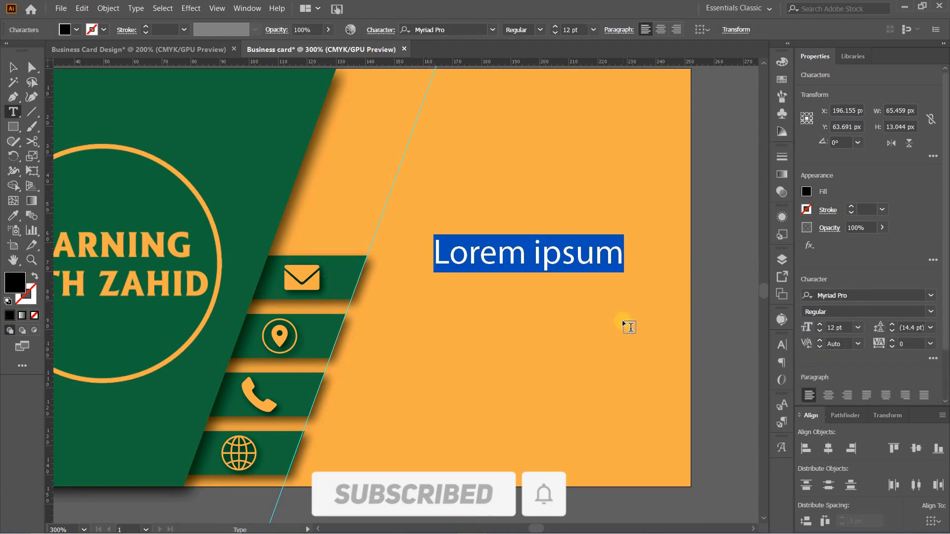
left_click(479, 28)
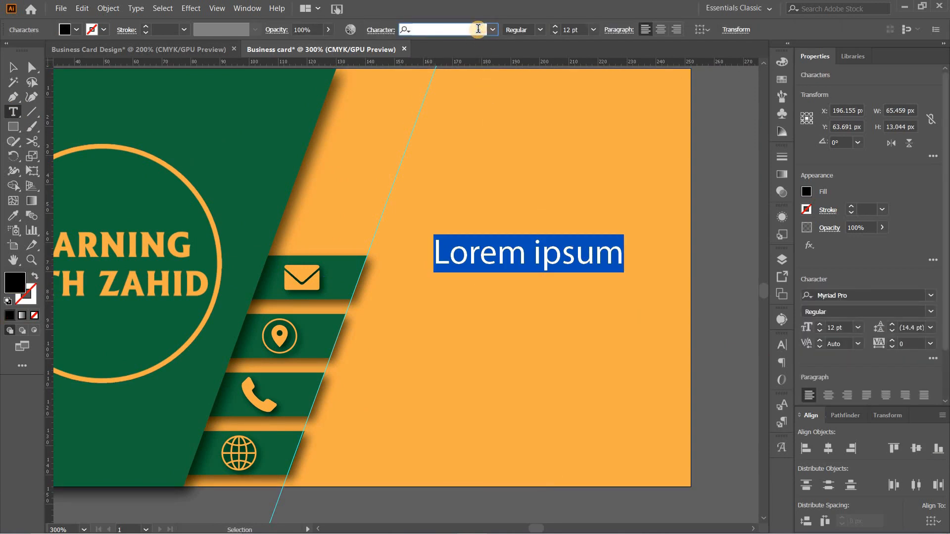
type("ail")
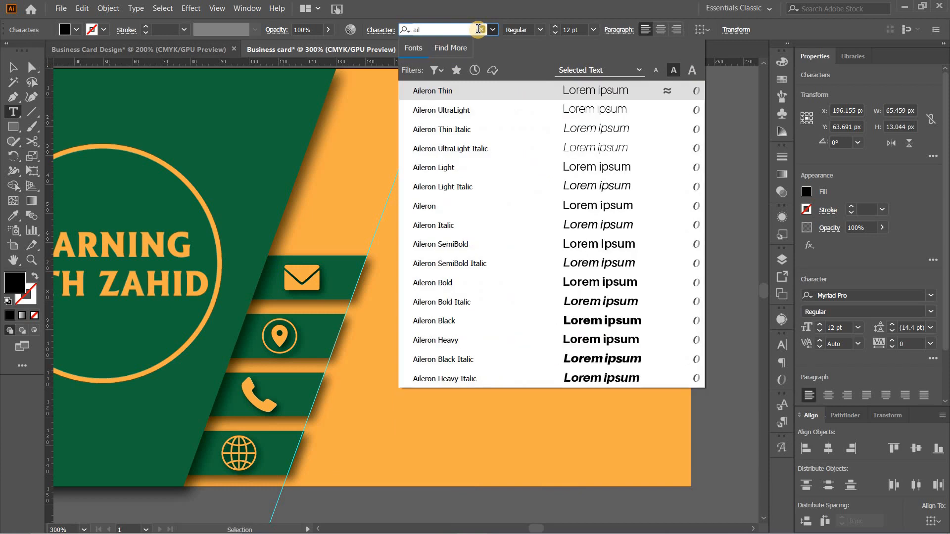
key("Down")
key("Down")
key("Down")
key("Down")
key("Down")
key("Down")
key("Down")
key("Down")
key("Down")
key("Down")
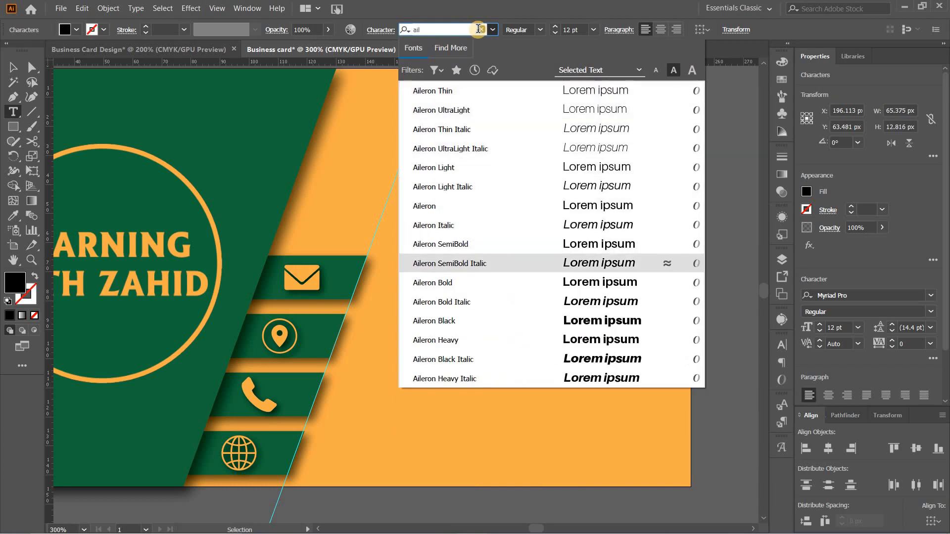
key("Up")
key("Up")
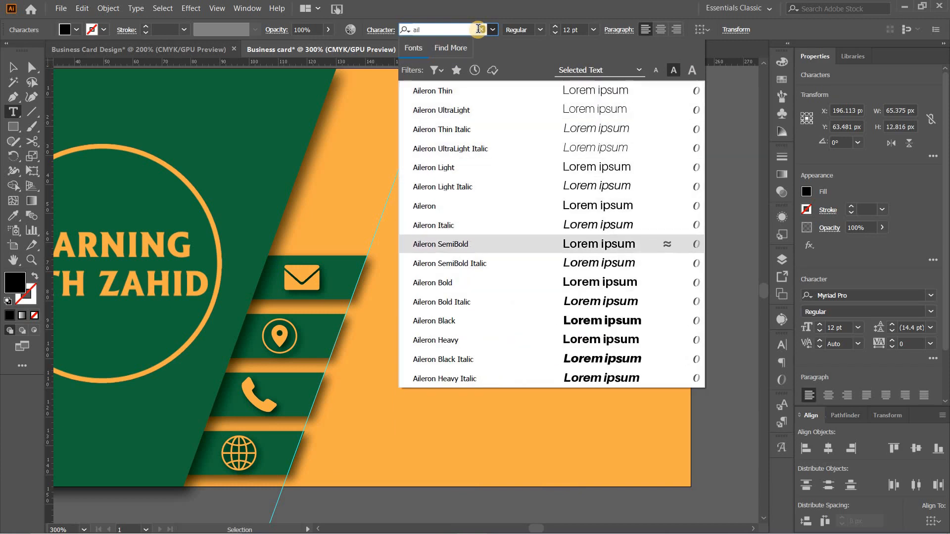
key("Return")
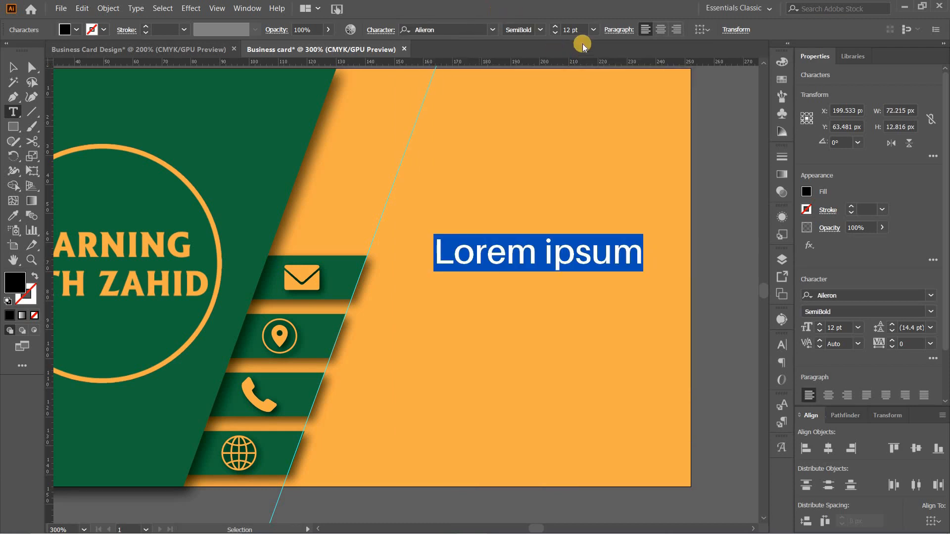
Set the new text's font size to 7 pt and replace the placeholder with the contact's e-mail address
left_click(555, 27)
left_click(555, 27)
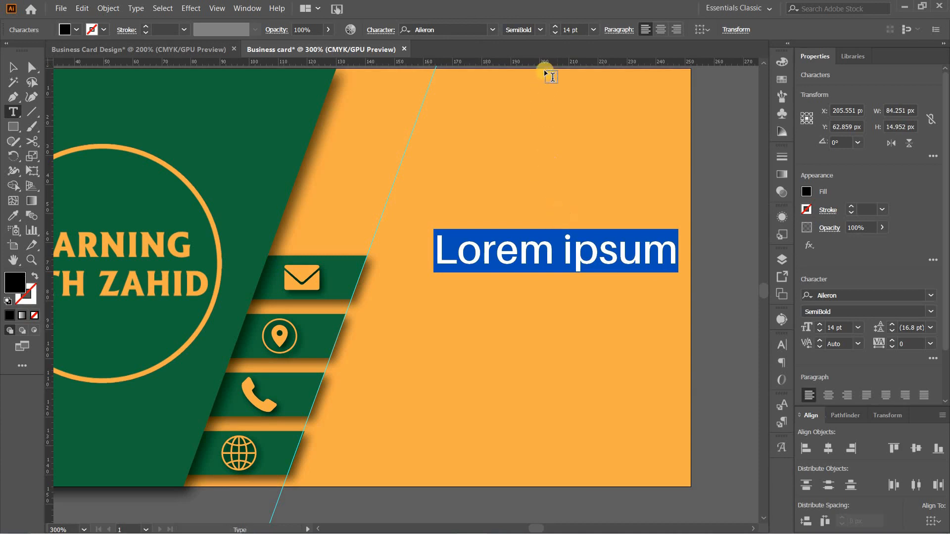
left_click(565, 30)
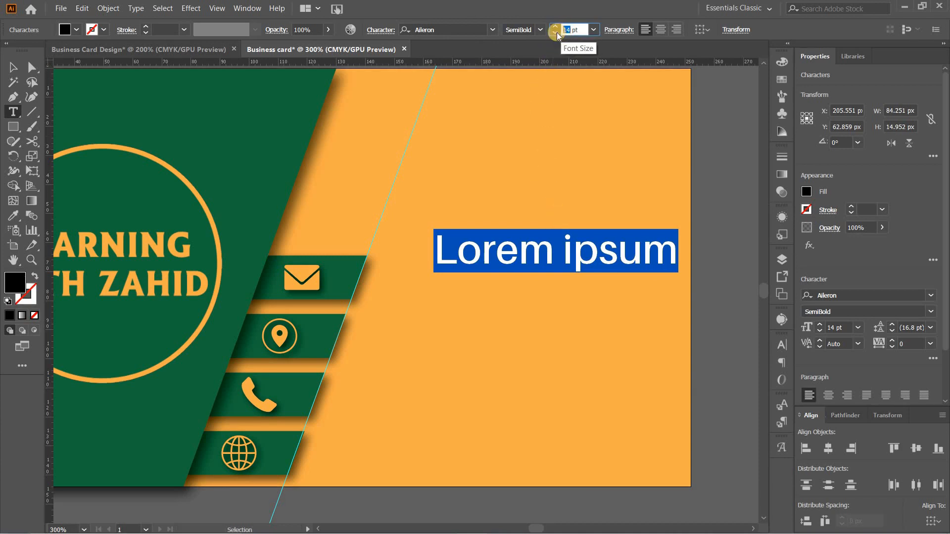
left_click(555, 32)
left_click(555, 33)
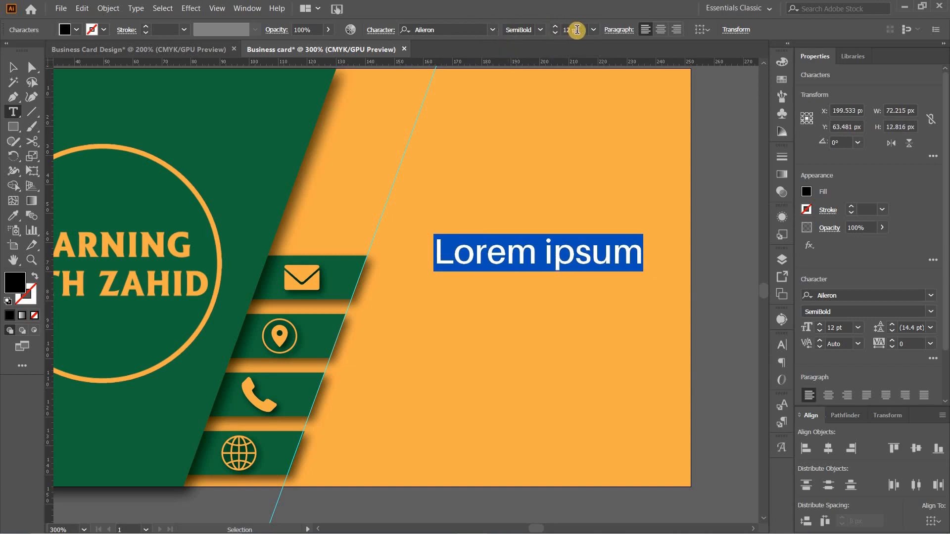
left_click(565, 30)
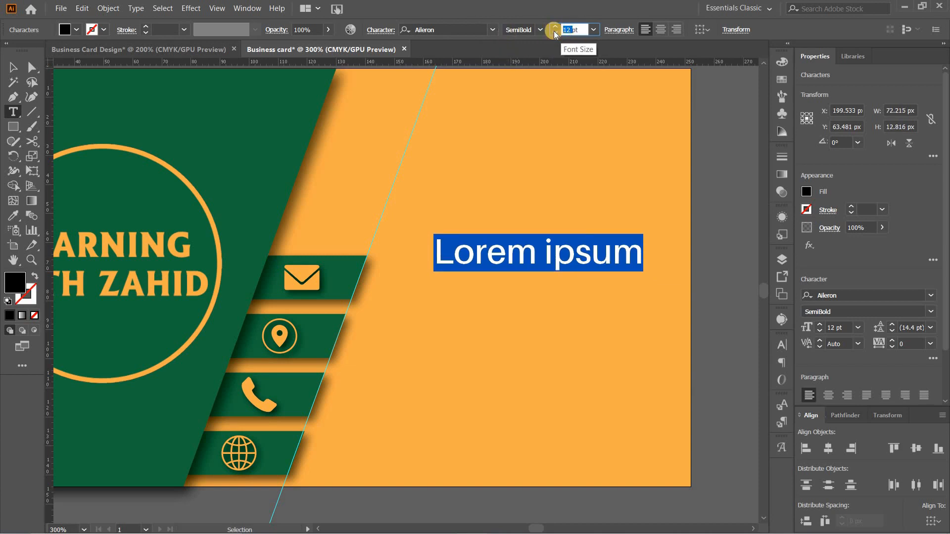
key("Return")
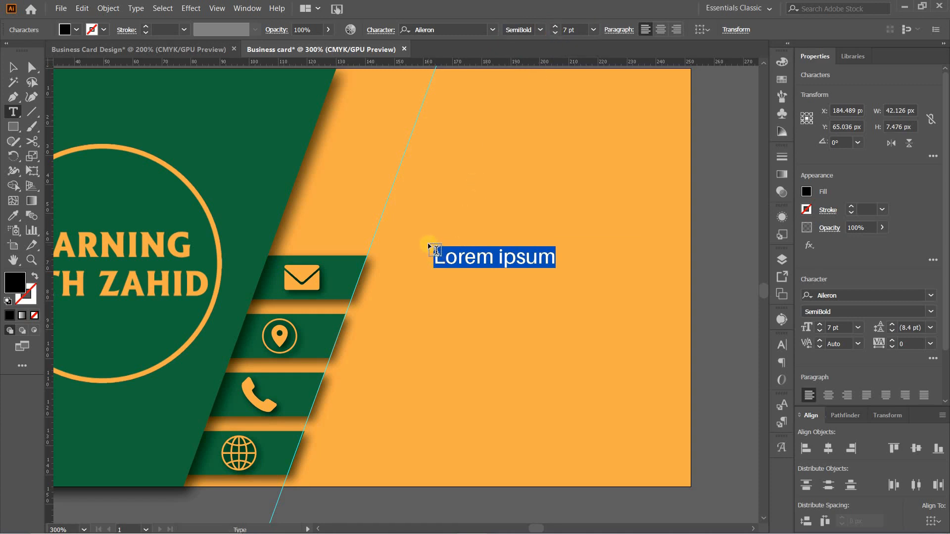
type("Z")
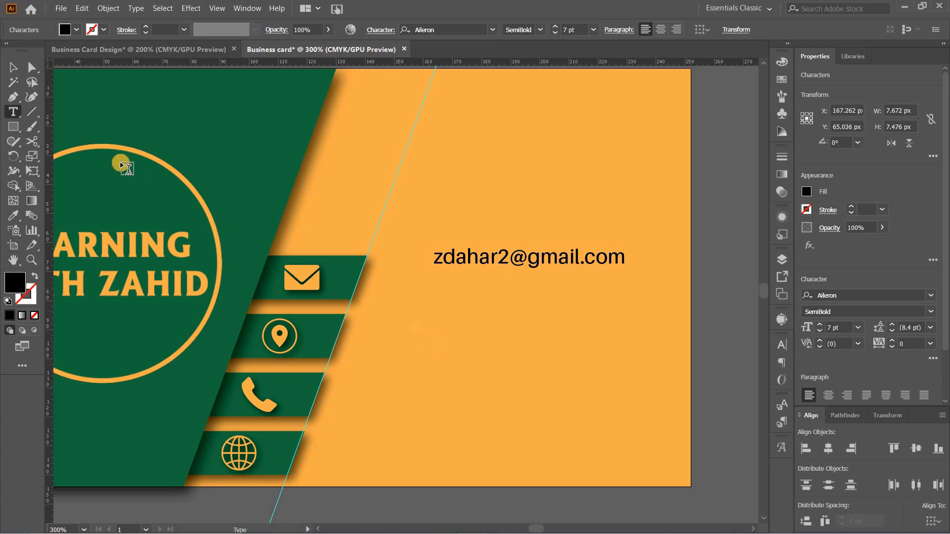
Centre the e-mail text vertically on the envelope tab, using the tab as the key object, then deselect
left_click(14, 68)
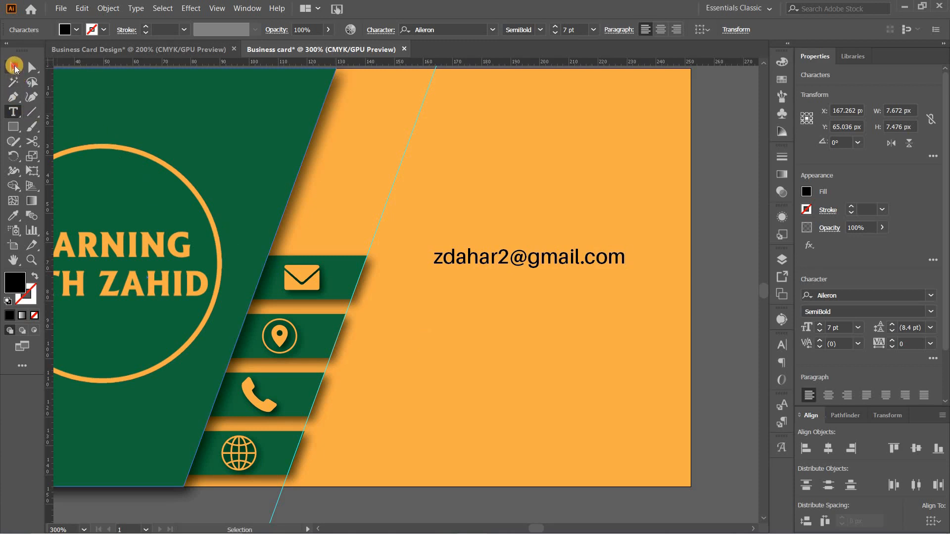
left_click(13, 67)
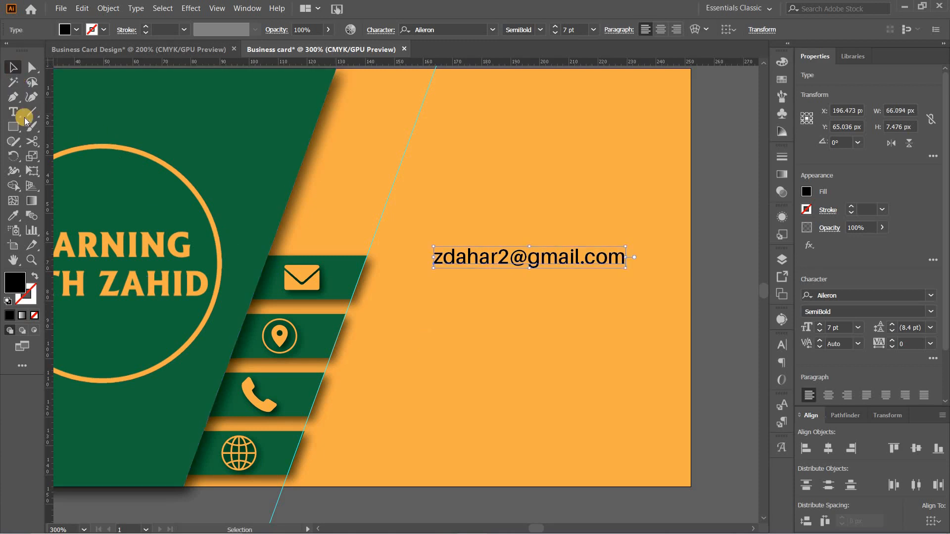
left_click(353, 275)
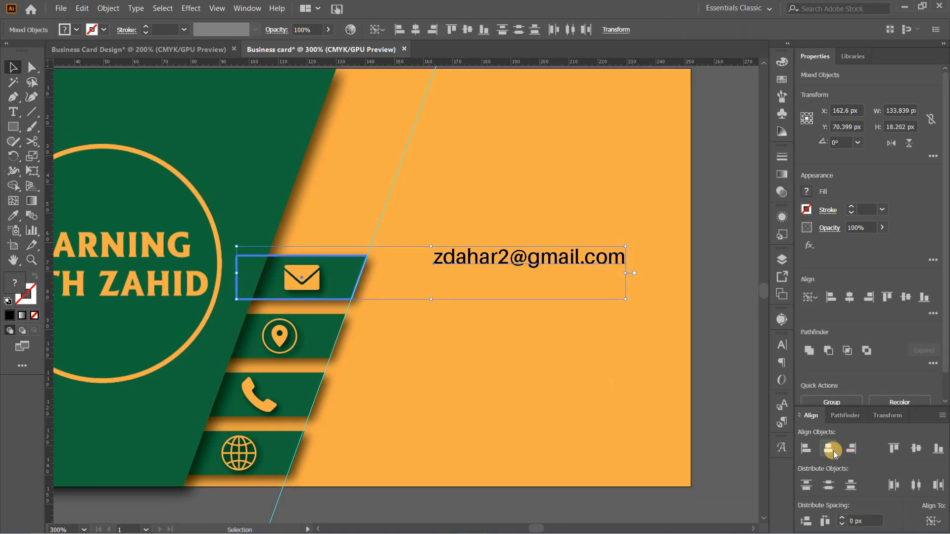
left_click(916, 448)
left_click(569, 390)
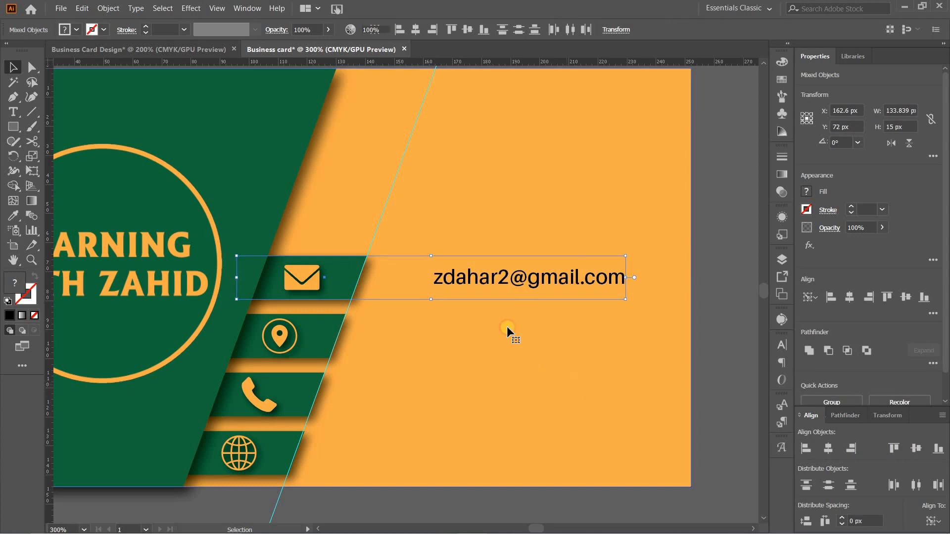
Shift the slanted guide right, place the e-mail text just beside it, and colour the text with the panel's dark green
left_click_drag(378, 226, 423, 274)
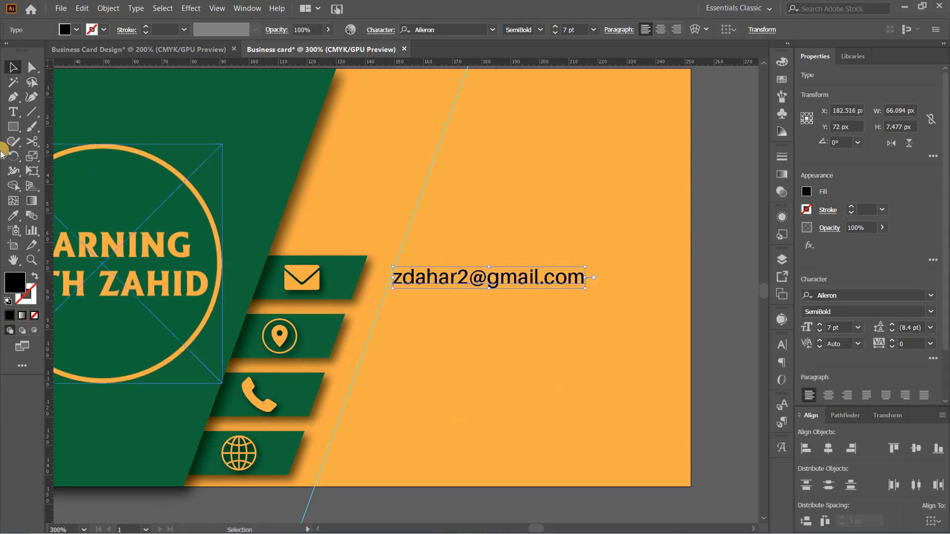
left_click(13, 215)
left_click(244, 148)
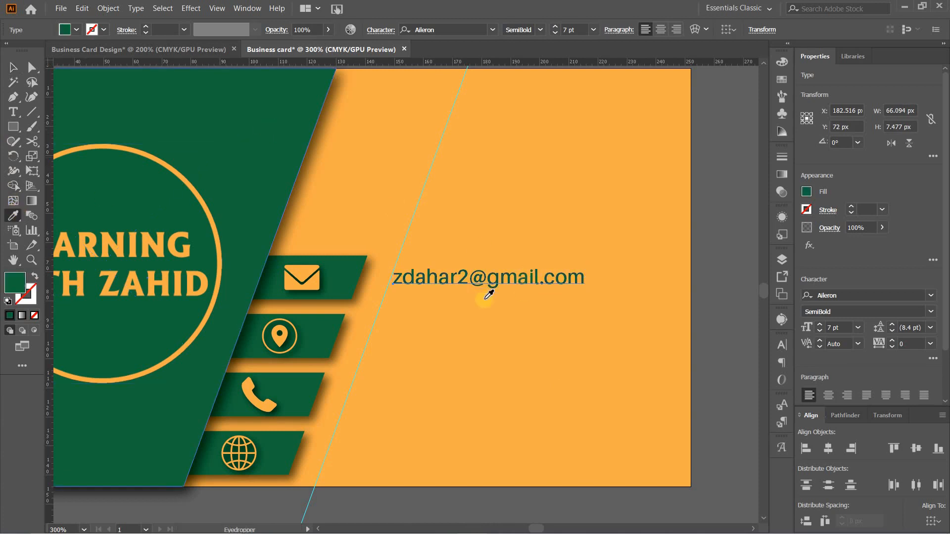
left_click(12, 67)
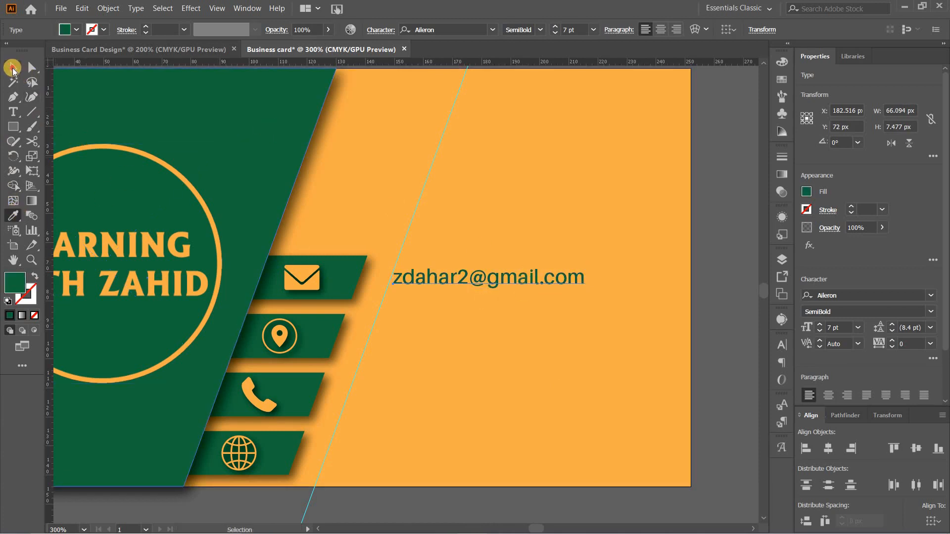
left_click(429, 361)
Add the contact's postal address as a text line beside the location tab and match its green colour to the e-mail text
left_click(15, 115)
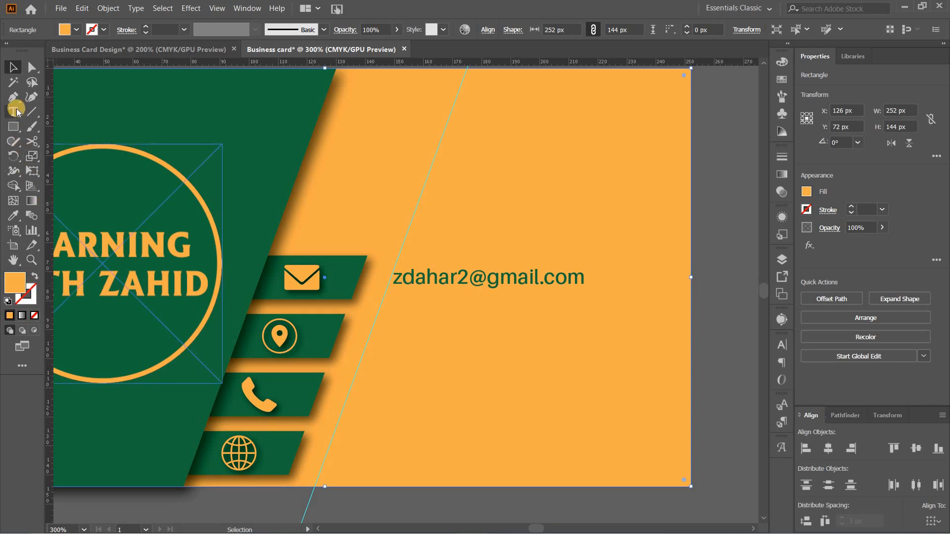
left_click(390, 342)
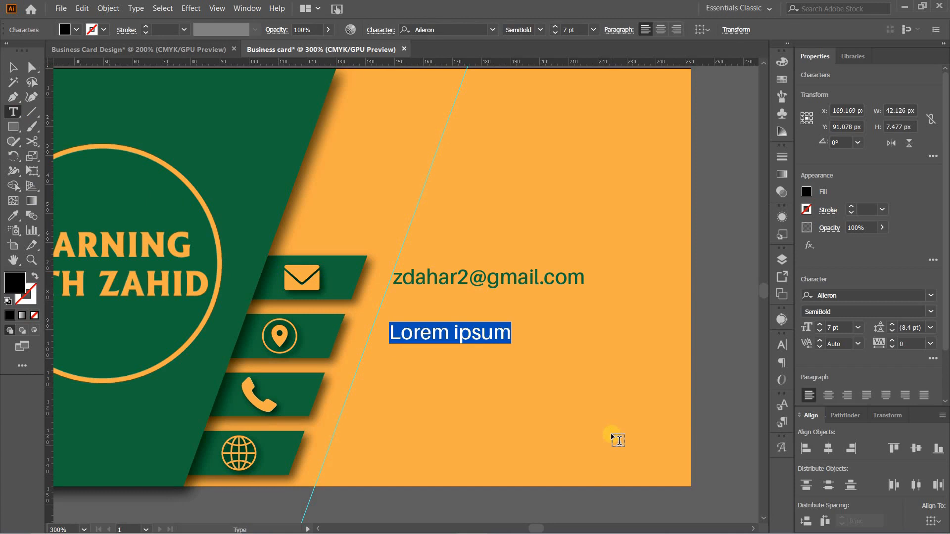
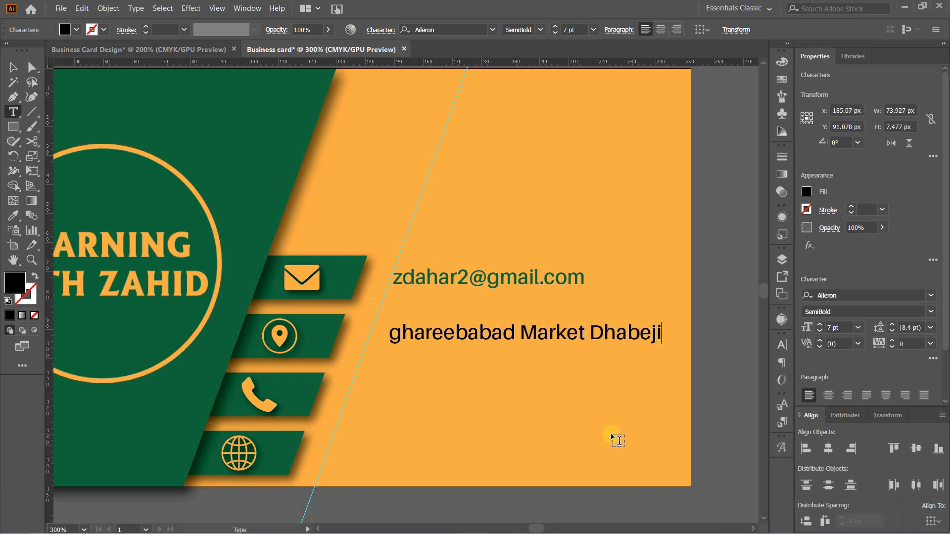
left_click(13, 67)
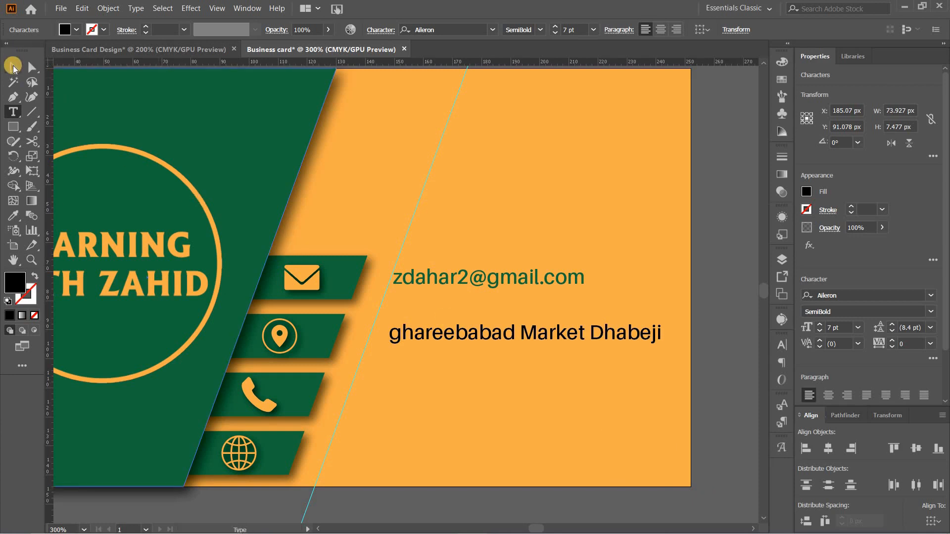
left_click(13, 216)
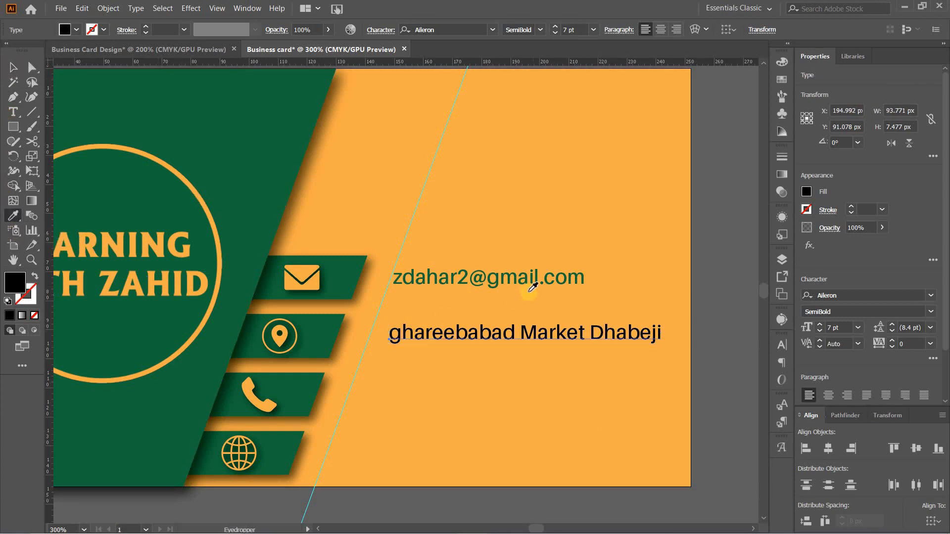
left_click(527, 277)
left_click(13, 66)
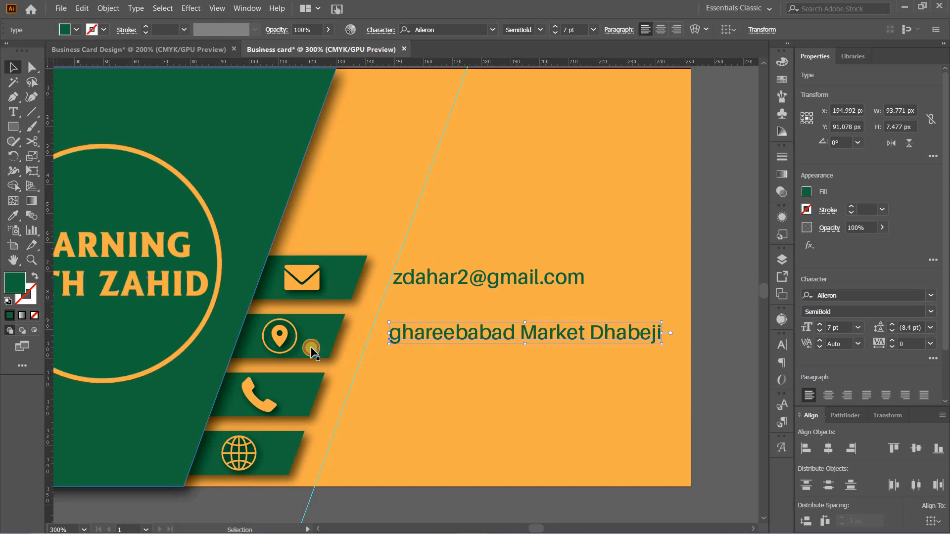
Move the address text left to the slanted guide and centre it vertically on the location tab, using the tab as key object
left_click_drag(449, 334, 432, 331)
left_click(322, 341, "shift")
left_click(322, 340)
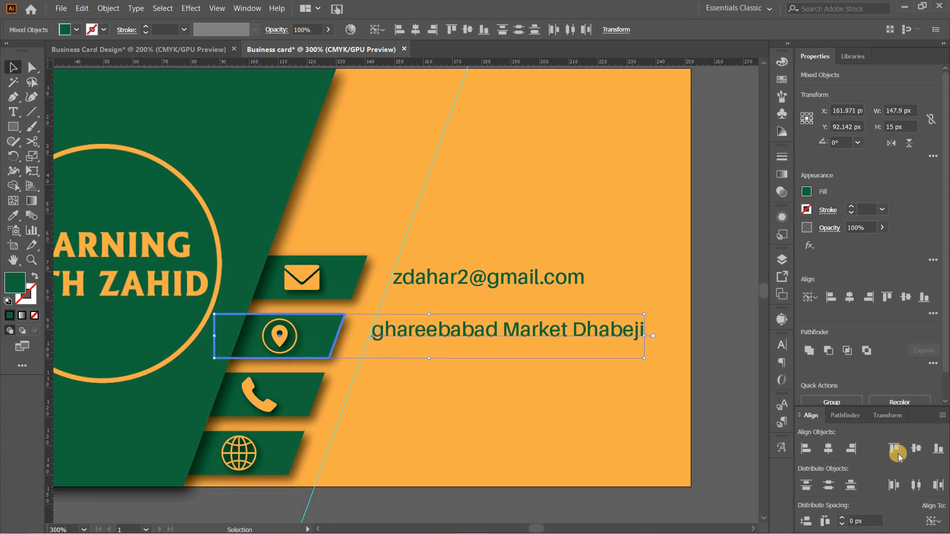
left_click(916, 449)
left_click(503, 481)
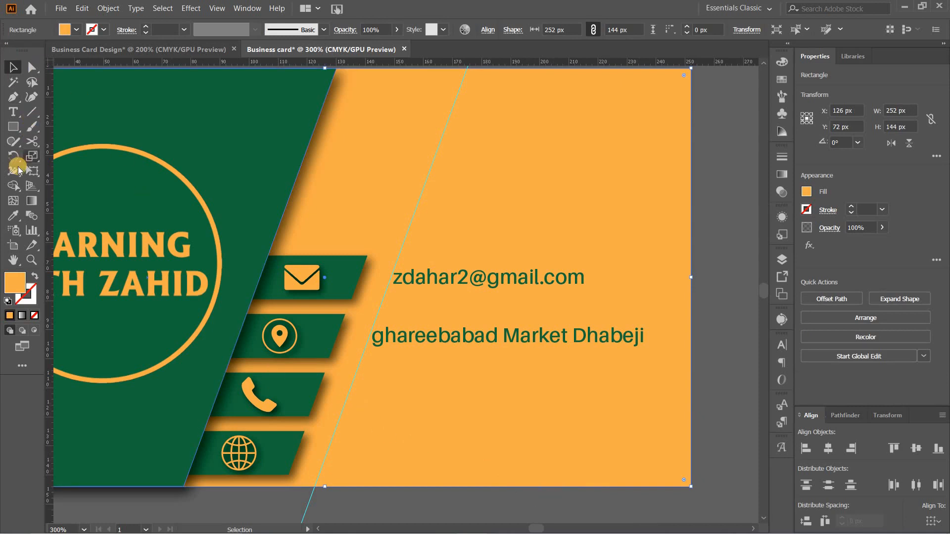
Add the contact's phone number as a text line beside the phone tab and match its green colour to the address text
left_click(13, 112)
left_click(396, 387)
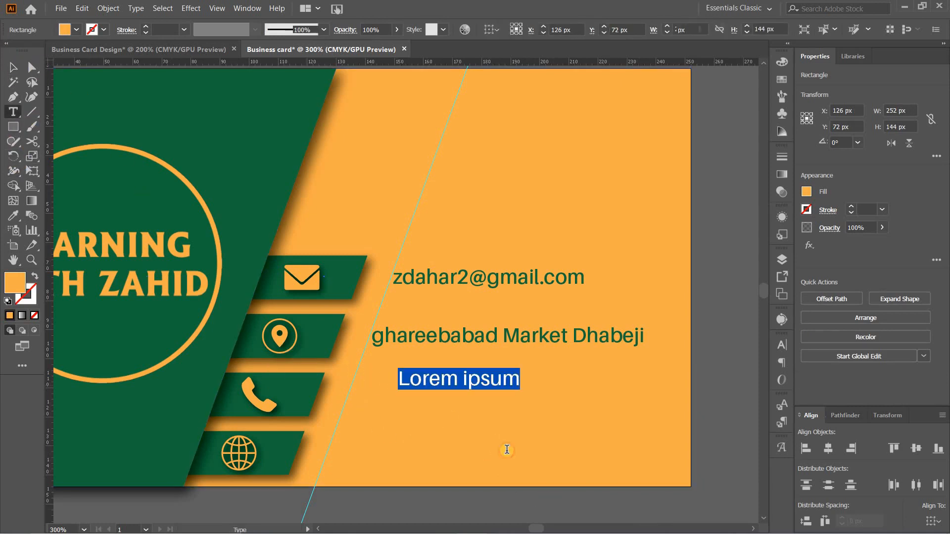
key("BackSpace")
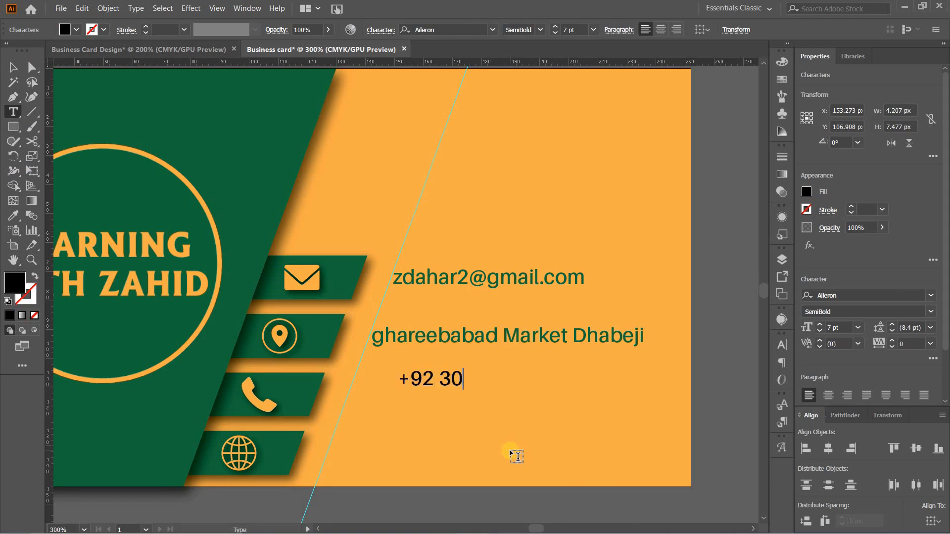
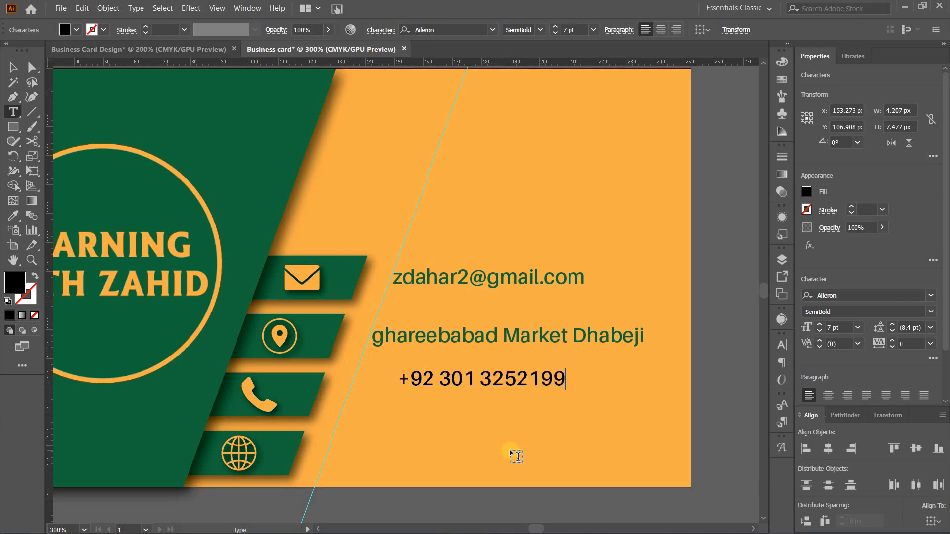
left_click(13, 67)
left_click(12, 215)
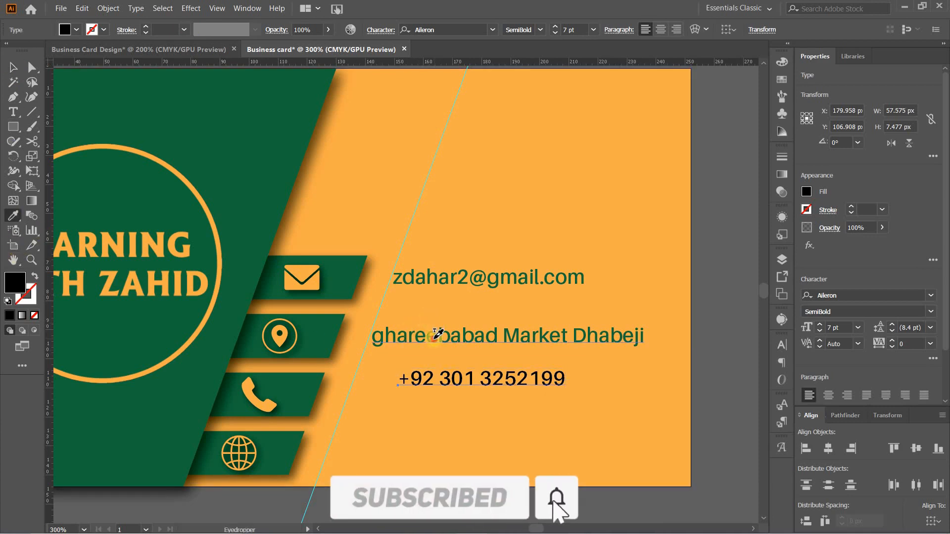
left_click(434, 338)
left_click(13, 67)
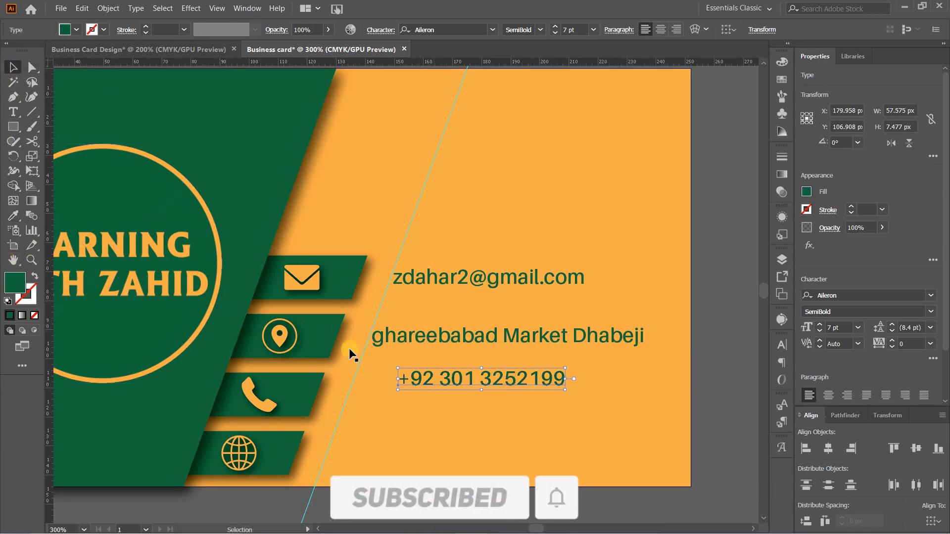
Centre the phone number text vertically on the phone tab, using the tab as key object, and move it left to just beside the slanted guide
left_click(308, 390, "shift")
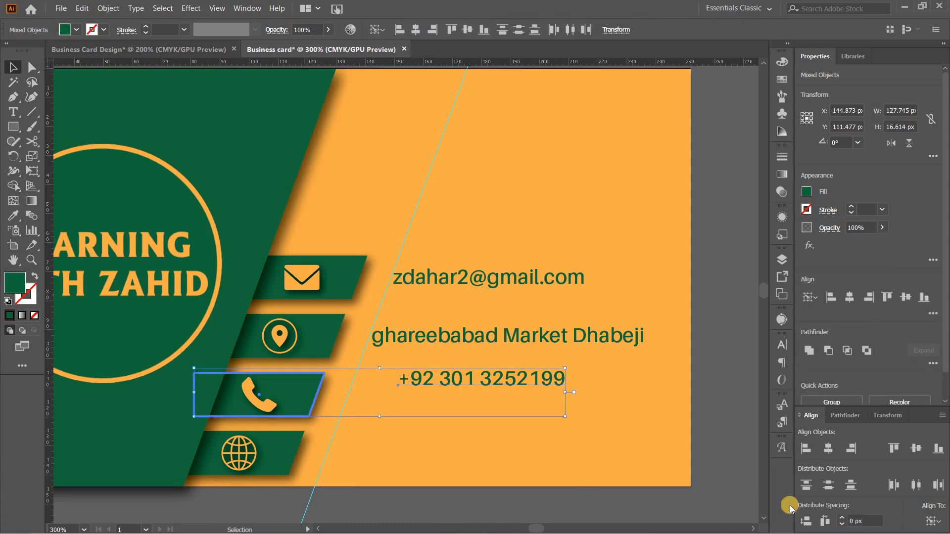
left_click(915, 449)
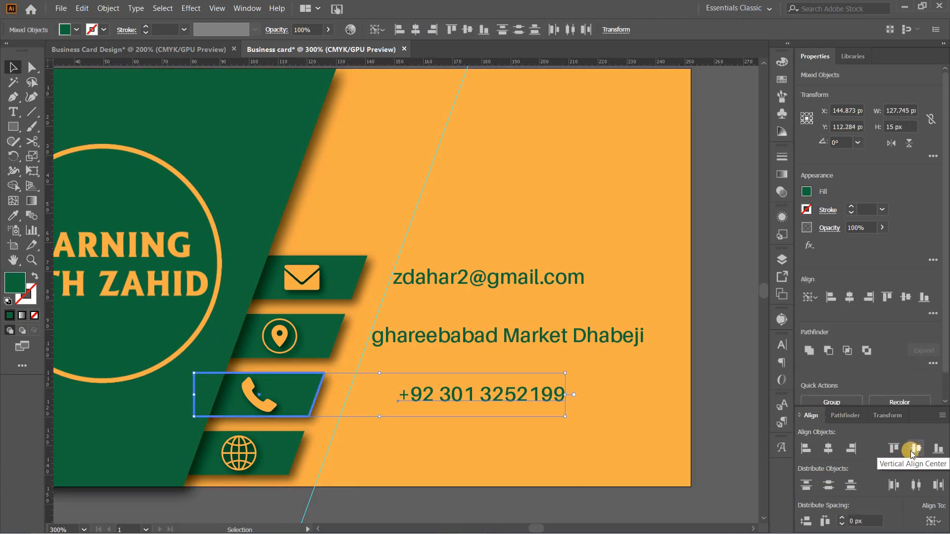
left_click(579, 419)
left_click_drag(523, 394, 470, 397)
left_click(439, 458)
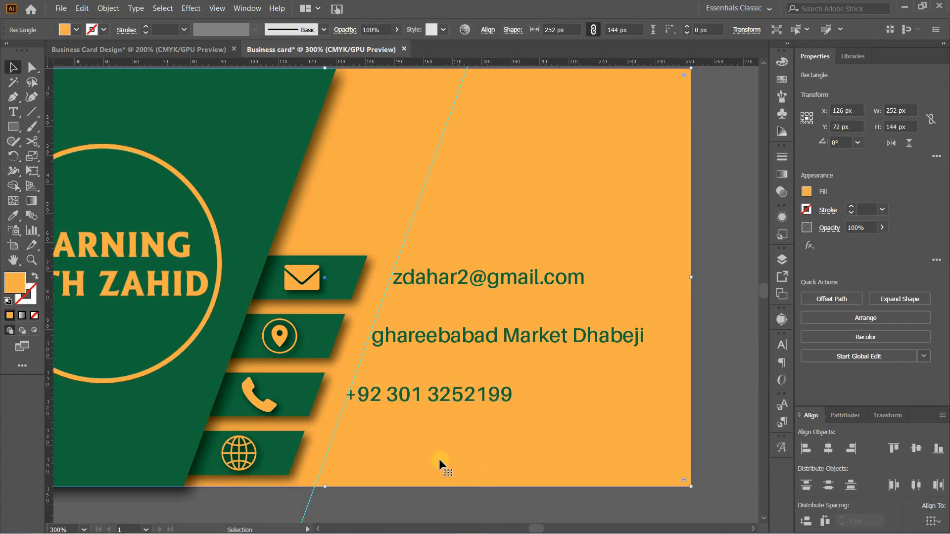
left_click(397, 400)
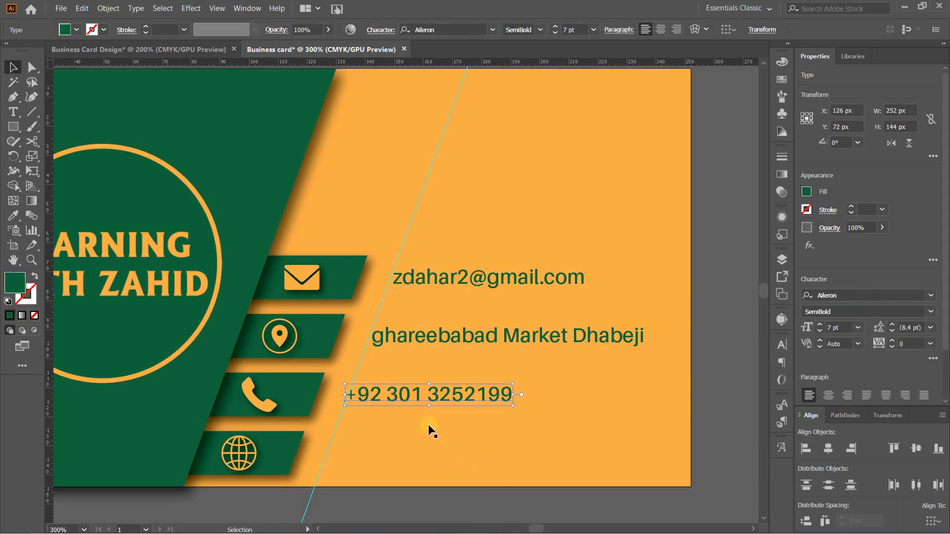
key("Right")
key("Right")
left_click(428, 424)
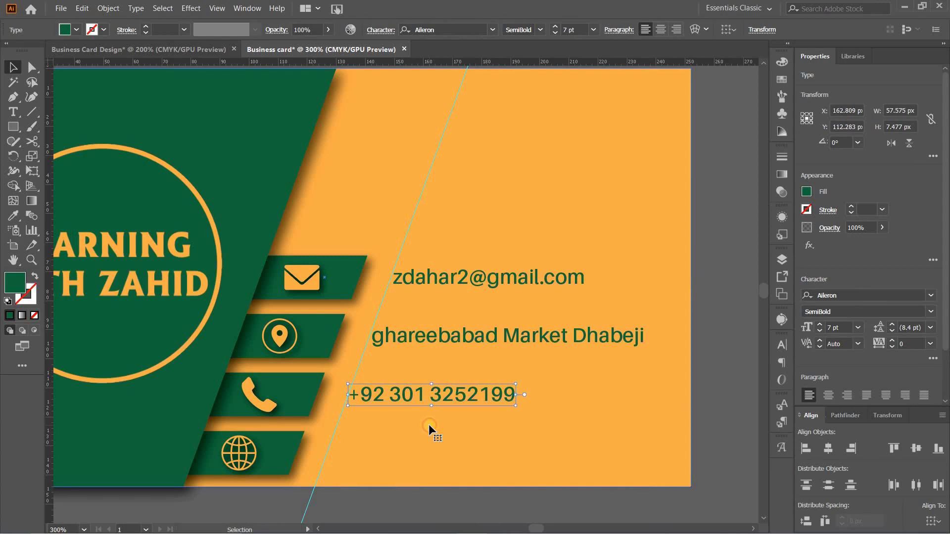
Add the YouTube channel's web address as a text line beside the globe tab and match its green colour to the phone number text
left_click(13, 112)
left_click(488, 495)
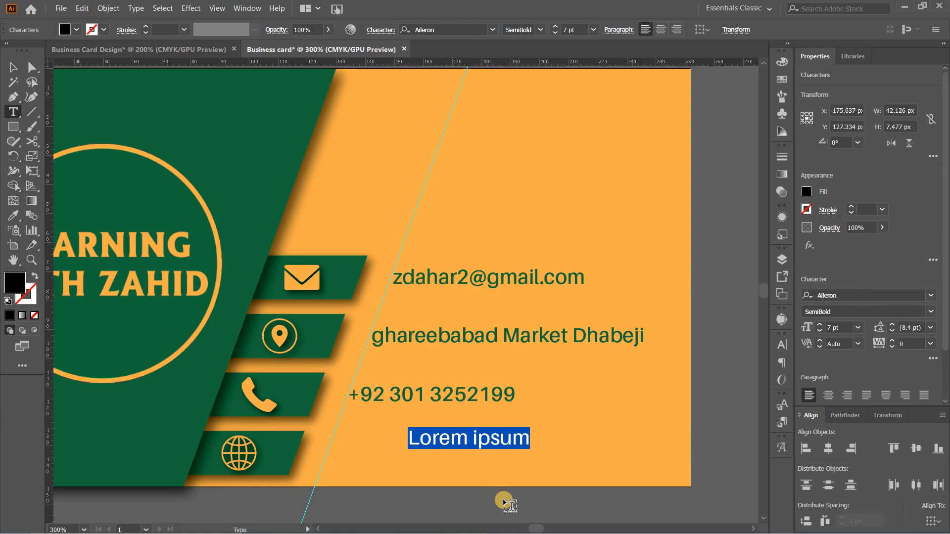
type("www.youtube.com/learningwith")
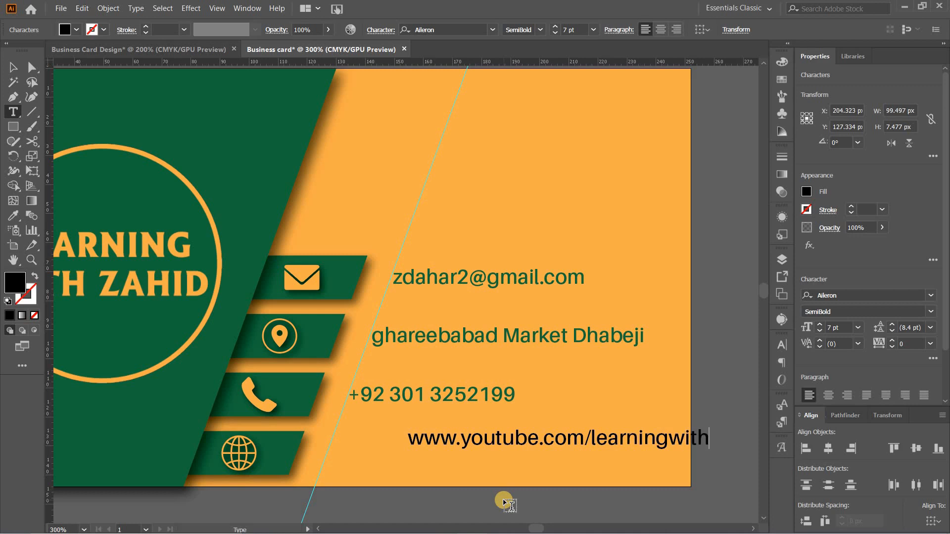
type("d")
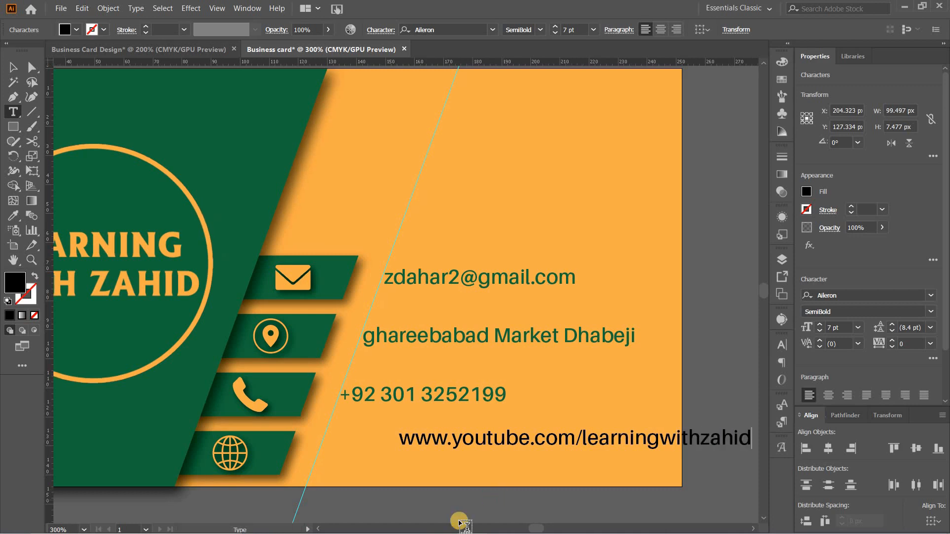
left_click(13, 66)
left_click(13, 215)
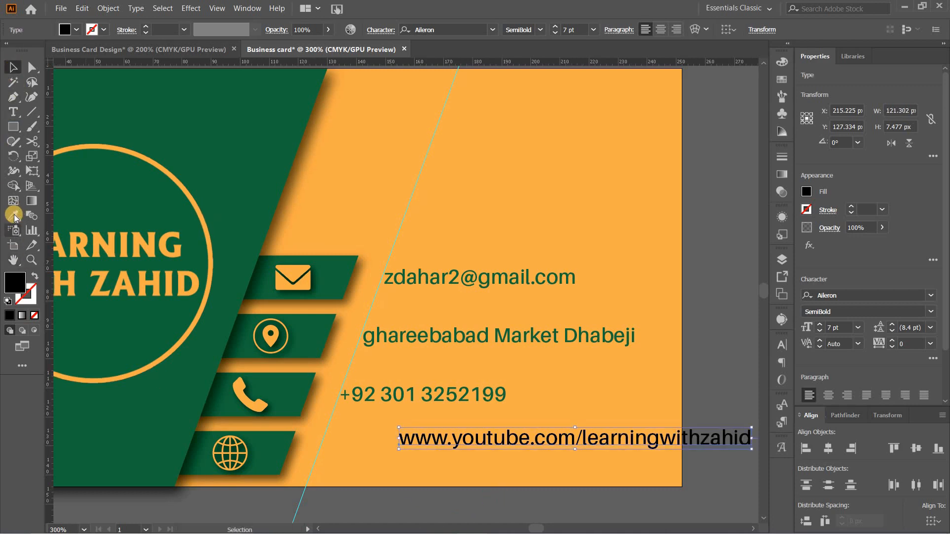
left_click(409, 391)
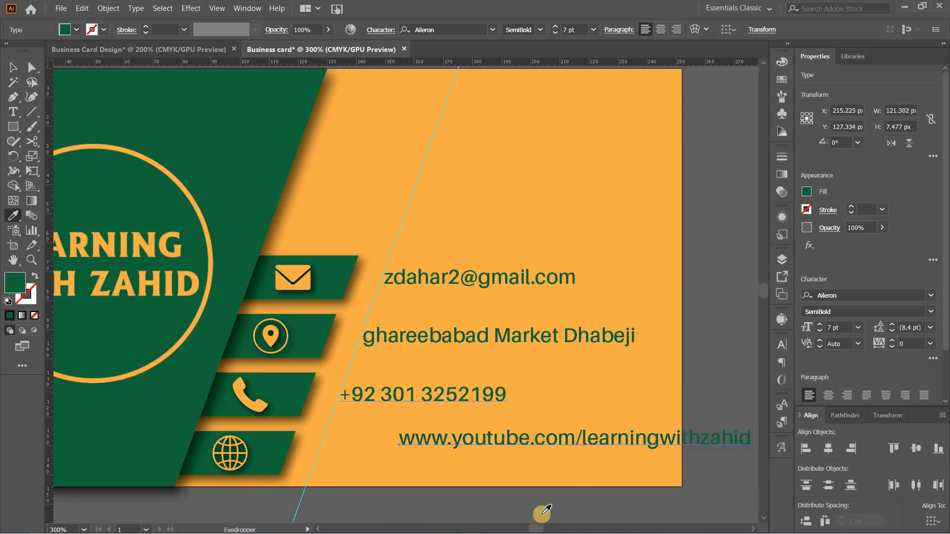
Centre the web address vertically on the globe tab, using the tab as key object, and move it left to the slanted guide
left_click(12, 68)
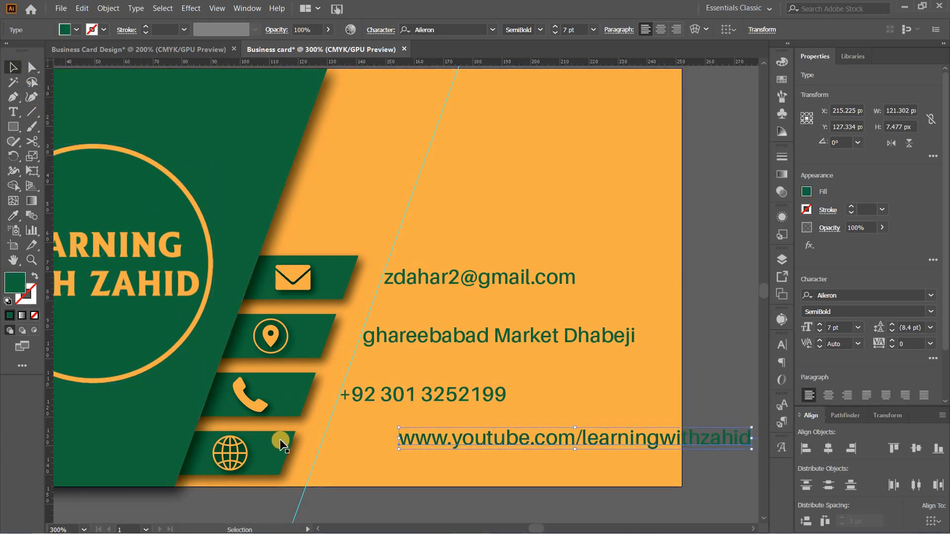
left_click(277, 460, "shift")
left_click(915, 448)
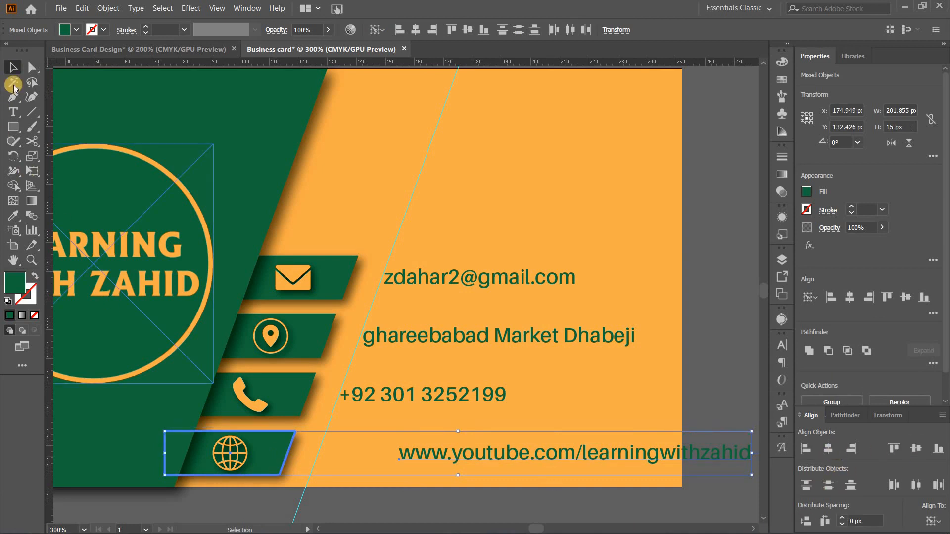
left_click(560, 403)
left_click(499, 452)
left_click(500, 452, "shift")
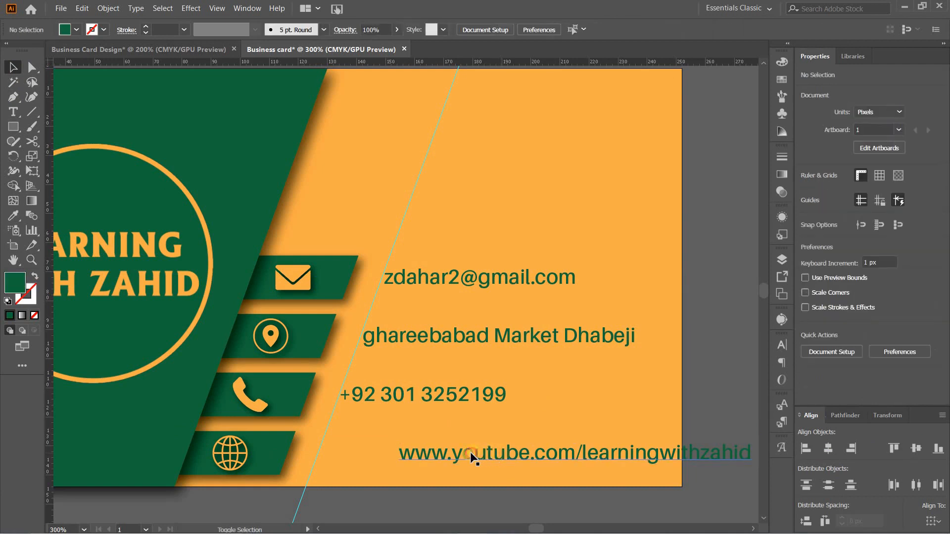
left_click_drag(486, 453, 409, 456)
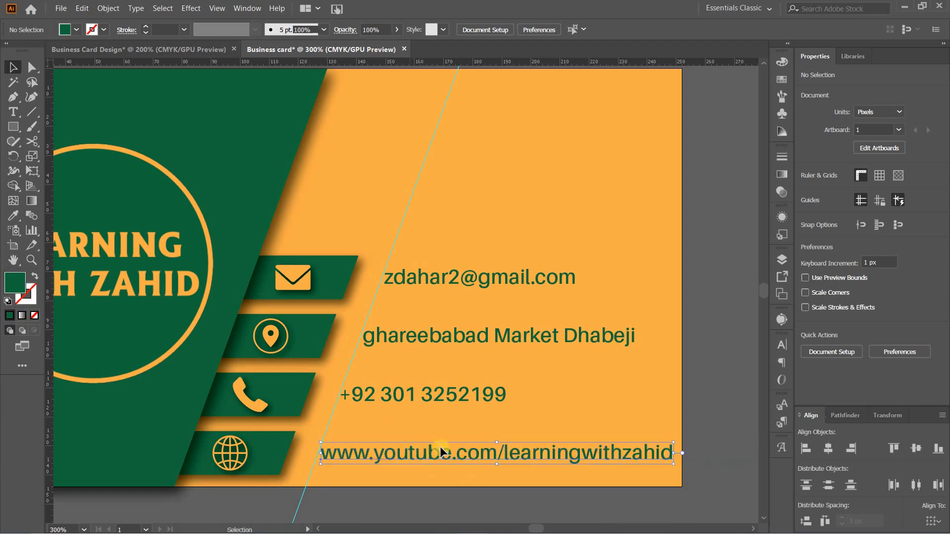
left_click(628, 339)
left_click(711, 371)
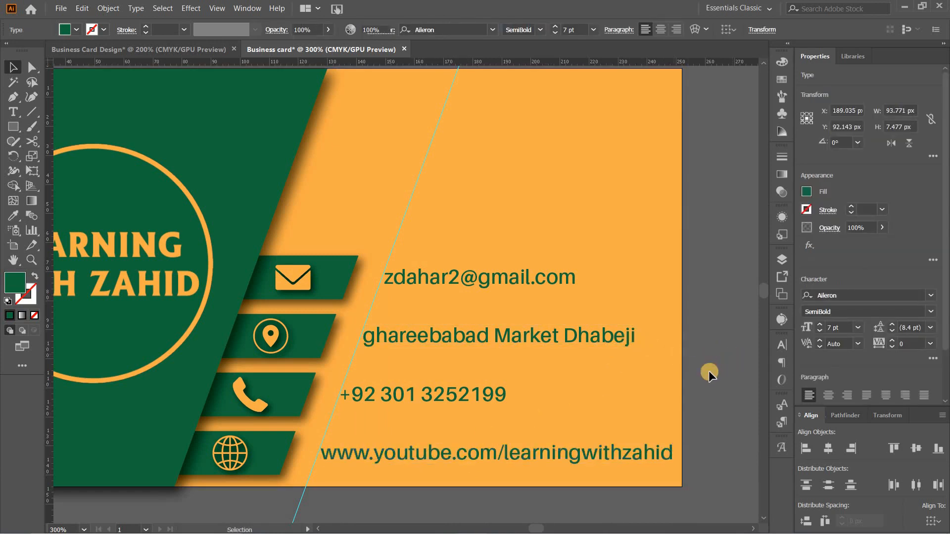
Create a green rectangle 145 px wide and 30 px high in the empty orange area above the contact lines
left_click_drag(687, 175, 696, 196)
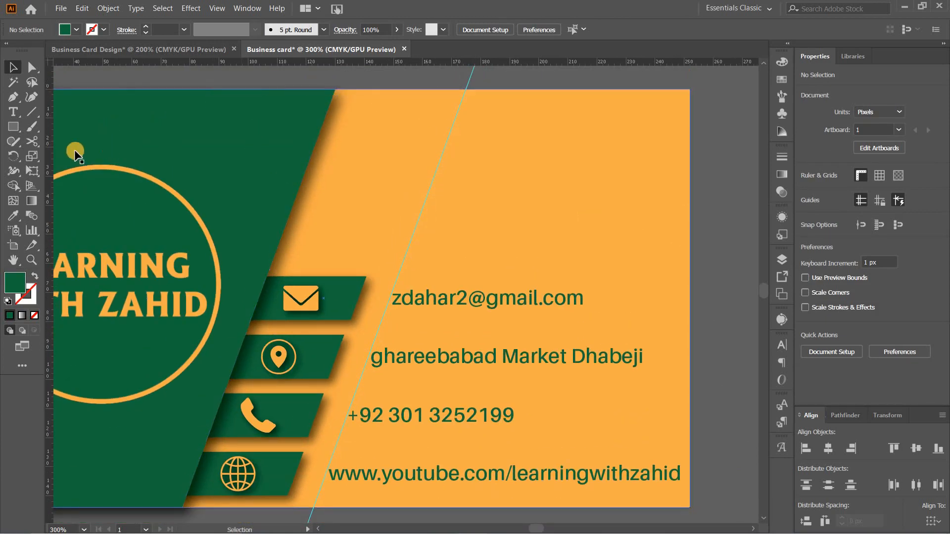
left_click(13, 126)
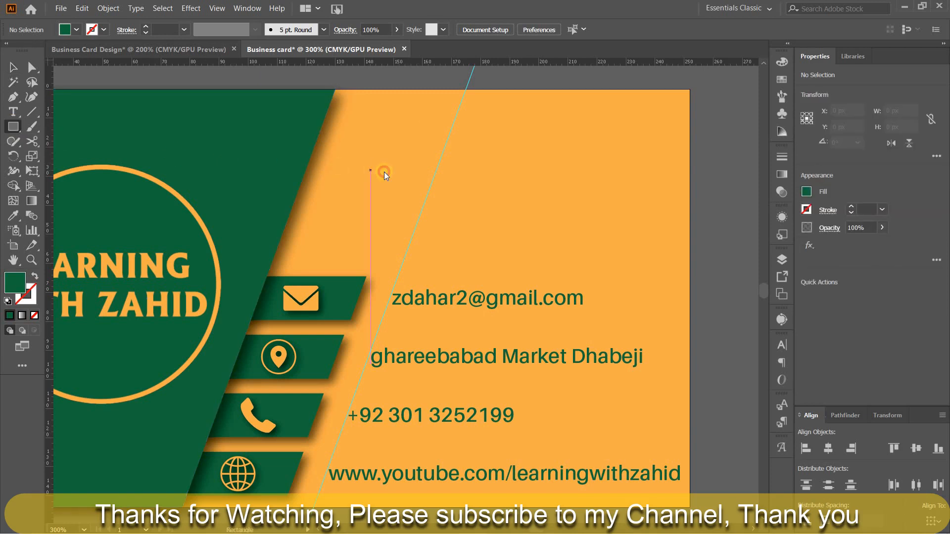
left_click(370, 169)
type("145")
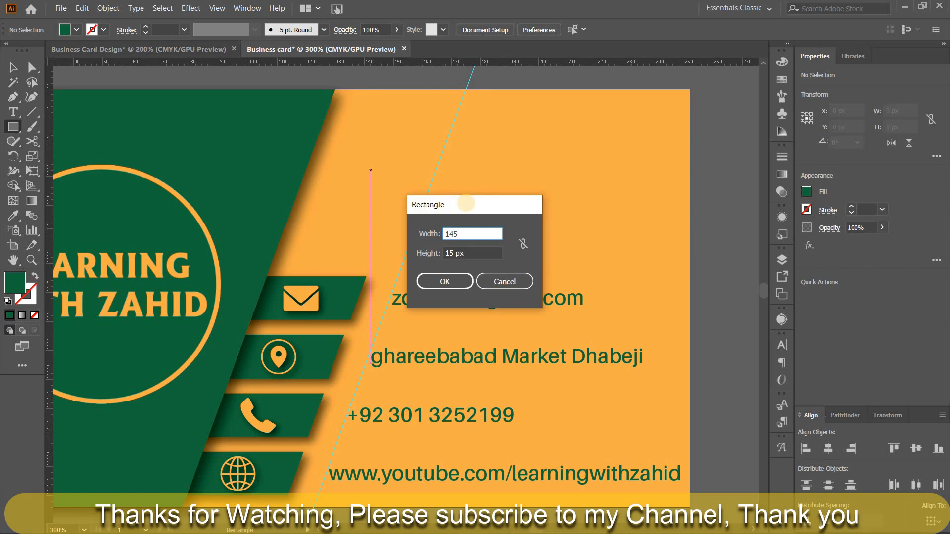
key("Tab")
type("3")
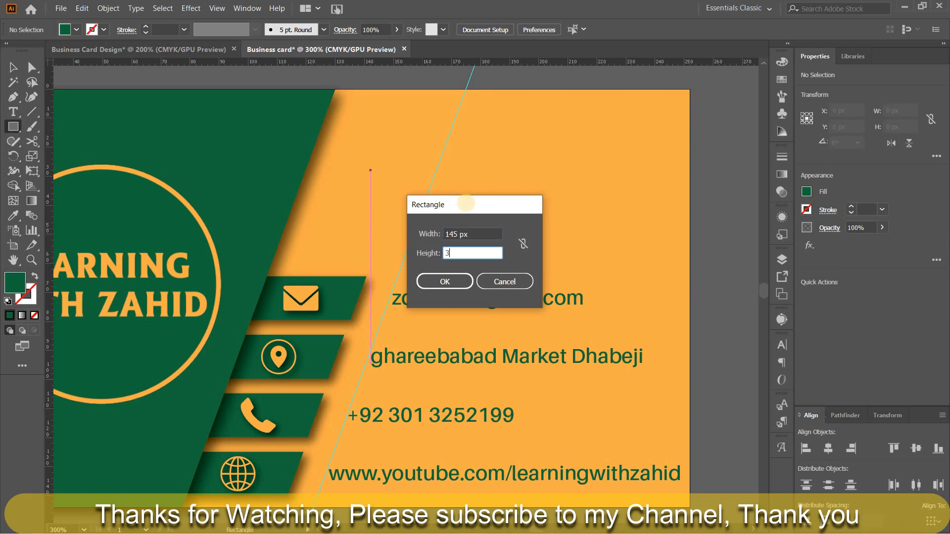
key("Tab")
left_click(434, 288)
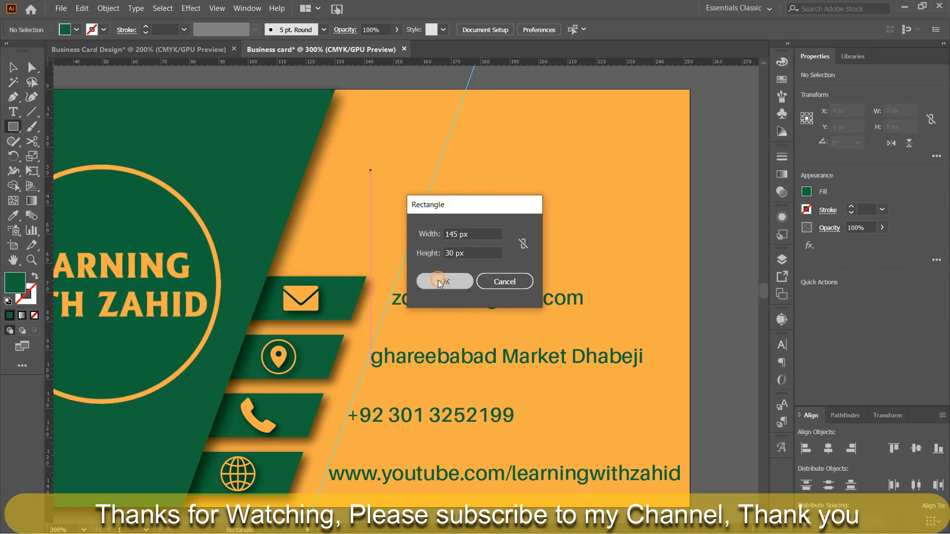